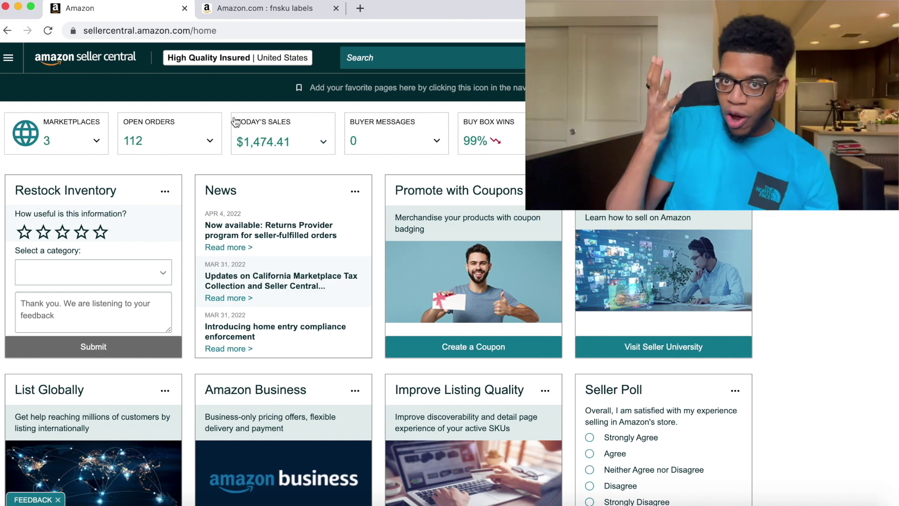
Step: From the managed FBA inventory, open item label printing for the product with 95 inbound units
{"action": "left_click", "coordinate": [12, 61]}
{"action": "mouse_move", "coordinate": [29, 117]}
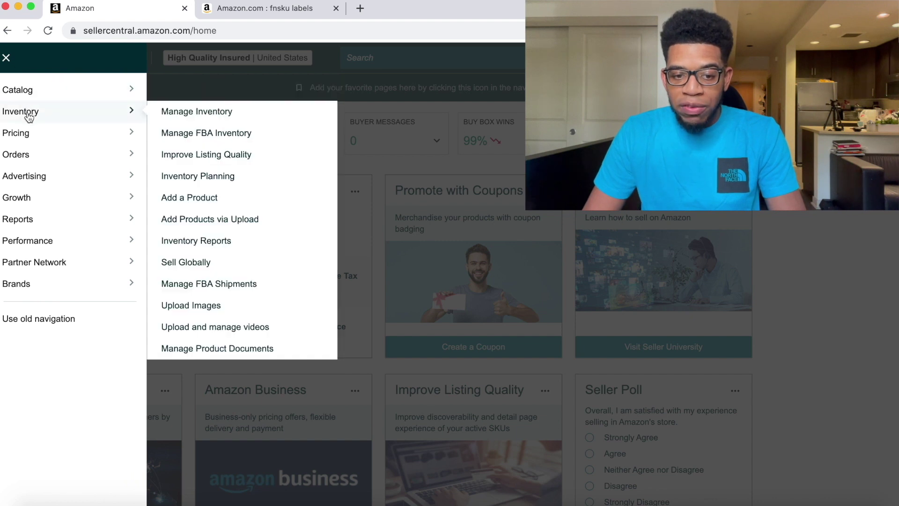
{"action": "left_click", "coordinate": [195, 135]}
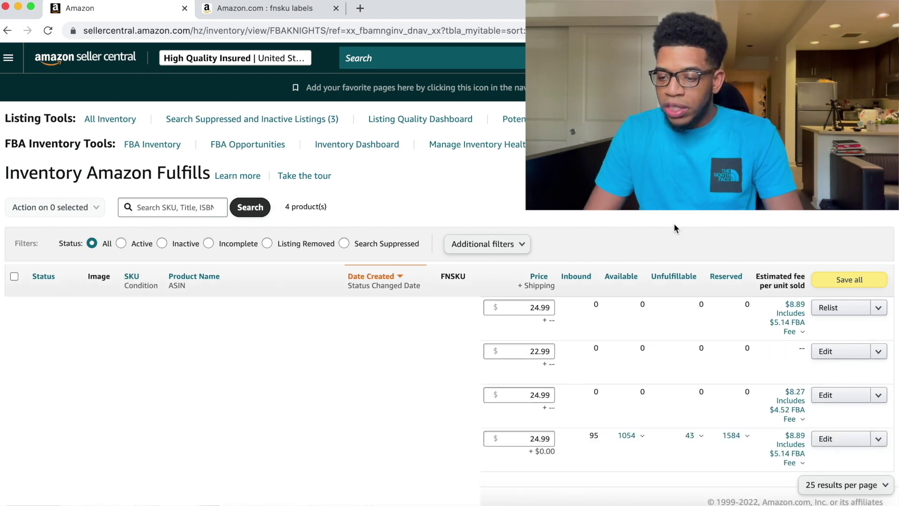
{"action": "scroll", "coordinate": [717, 264], "scroll_direction": "down", "scroll_amount": 2}
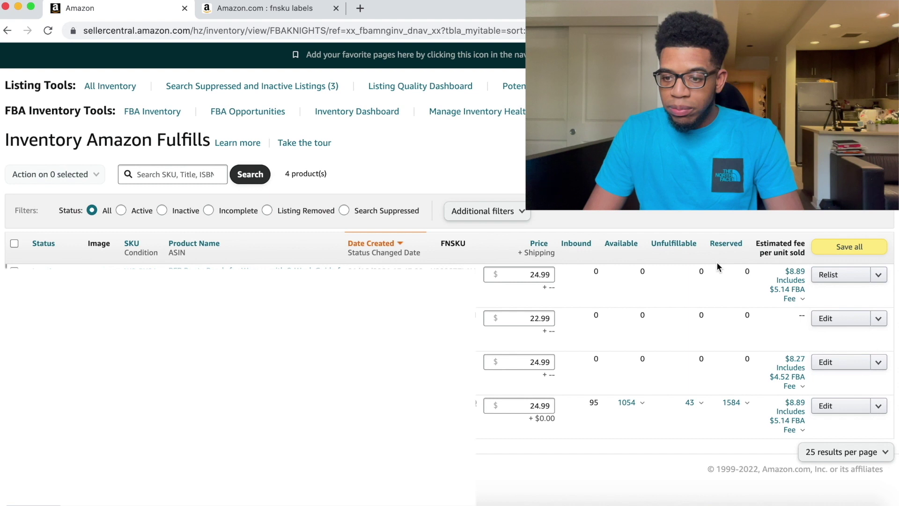
{"action": "left_click", "coordinate": [878, 408]}
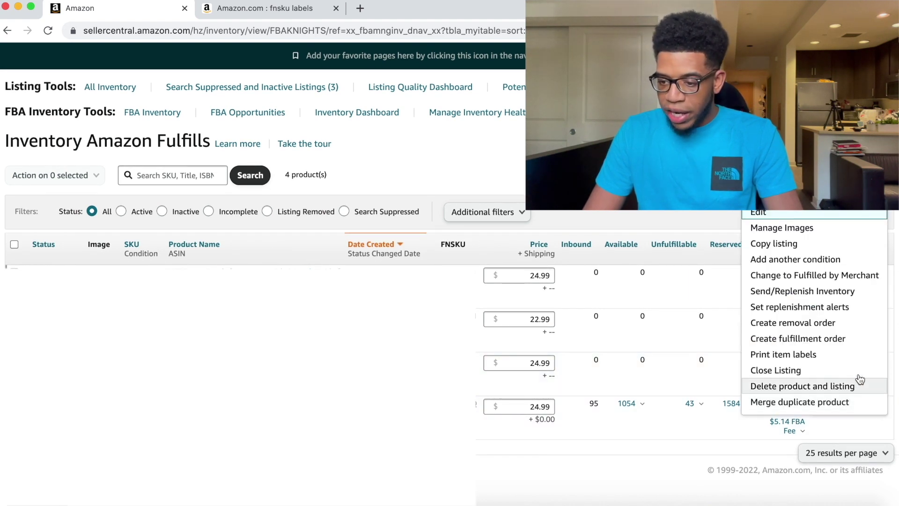
{"action": "left_click", "coordinate": [804, 355]}
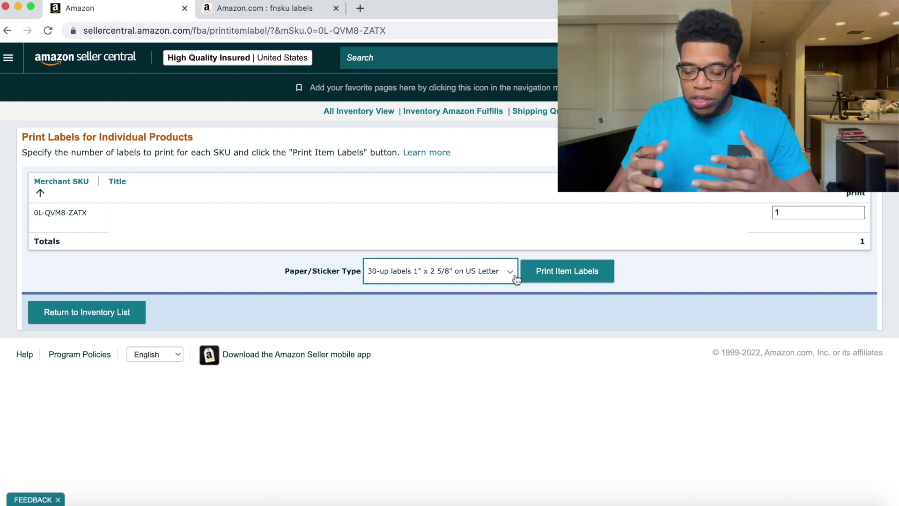
Step: Print 30 item labels for the product on 30-up labels 1" x 2 5/8" on US Letter, accepting the barcode reminder
{"action": "left_click", "coordinate": [507, 274]}
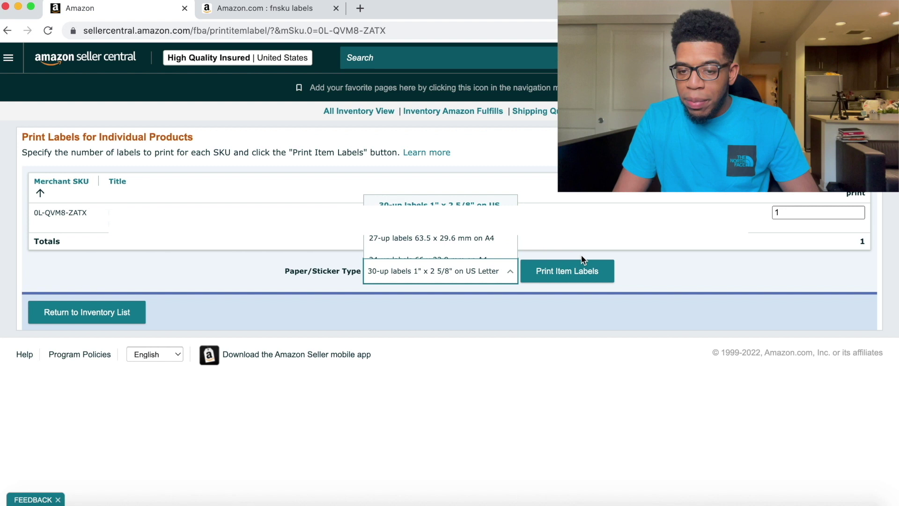
{"action": "left_click", "coordinate": [600, 257]}
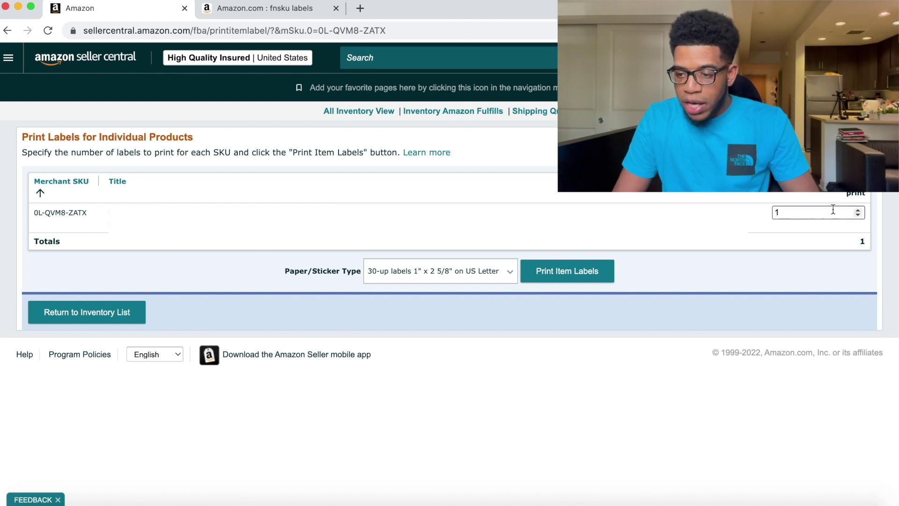
{"action": "left_click", "coordinate": [805, 212]}
{"action": "key", "text": "BackSpace"}
{"action": "type", "text": "050"}
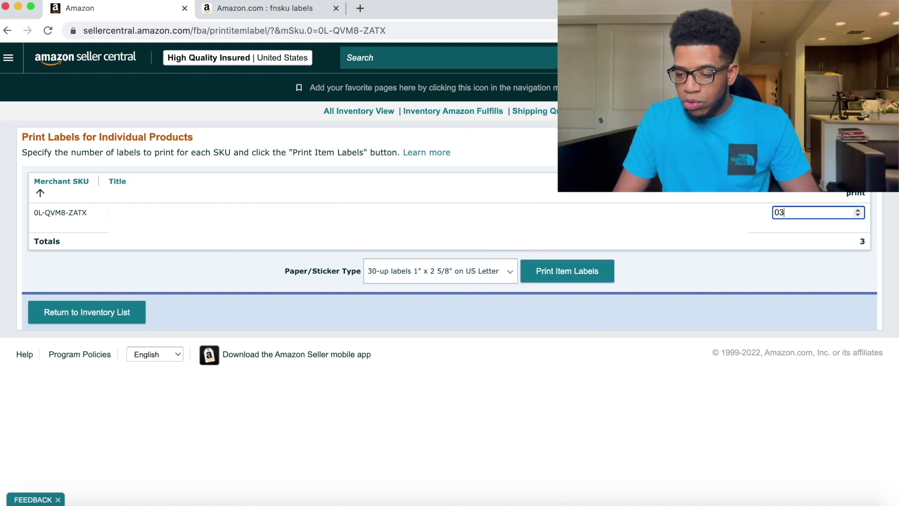
{"action": "key", "text": "BackSpace"}
{"action": "key", "text": "BackSpace"}
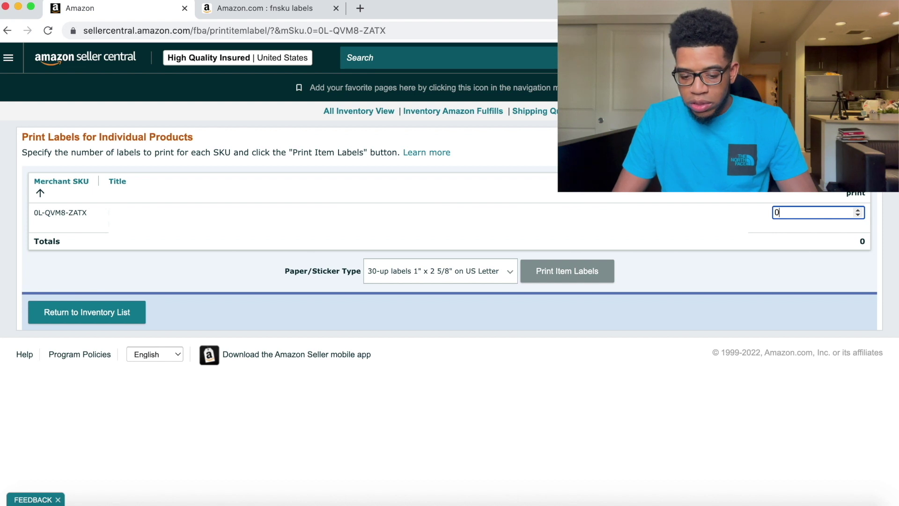
{"action": "type", "text": "50"}
{"action": "key", "text": "BackSpace"}
{"action": "key", "text": "BackSpace"}
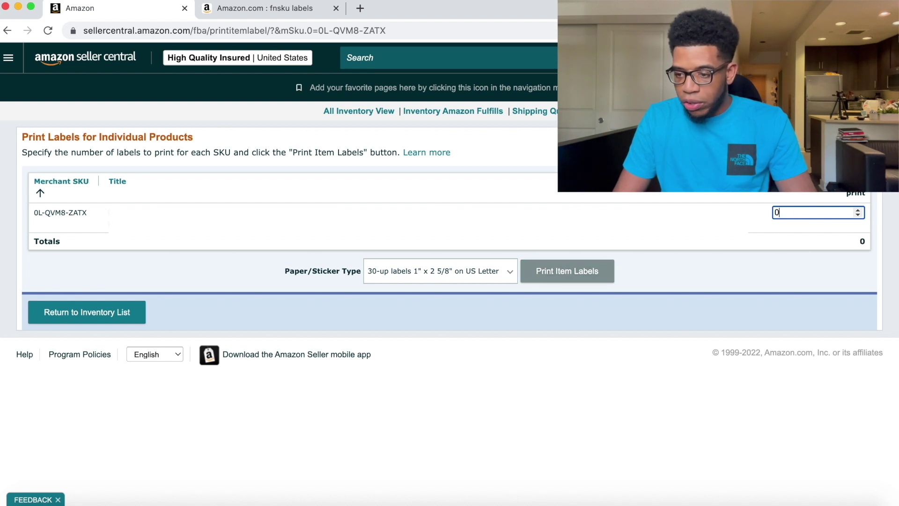
{"action": "type", "text": "30"}
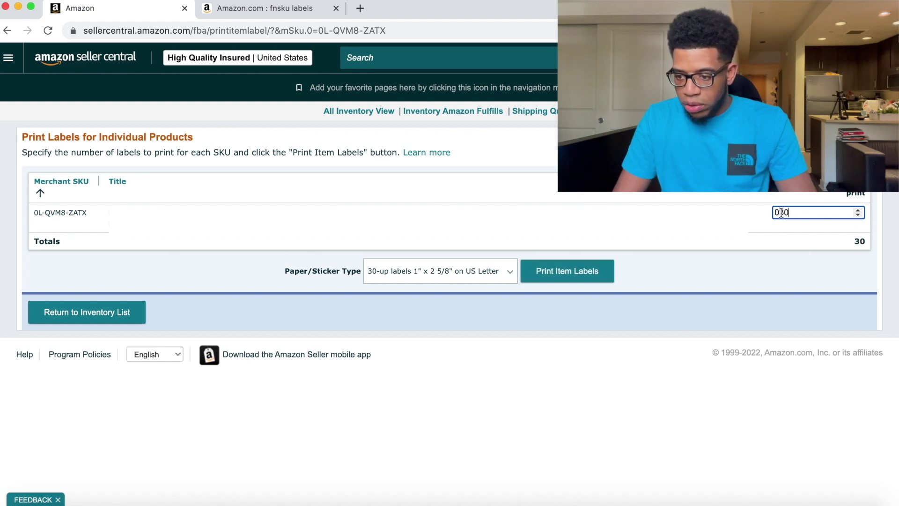
{"action": "left_click", "coordinate": [572, 277]}
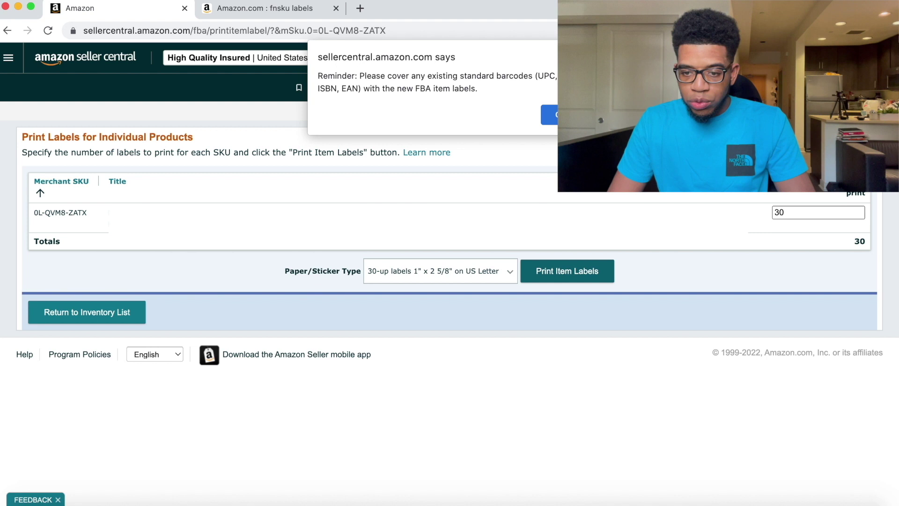
{"action": "left_click", "coordinate": [548, 115]}
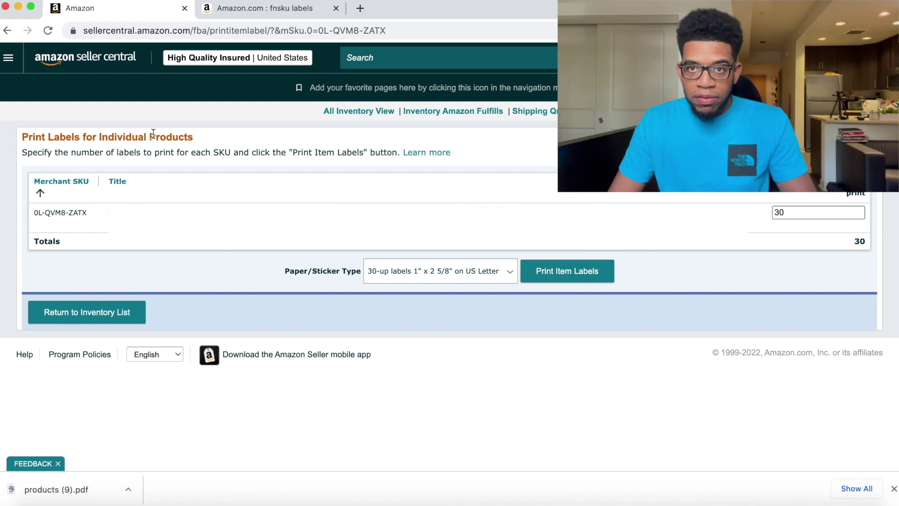
Step: Look through the Amazon search results for "fnsku labels" in the other browser tab
{"action": "left_click", "coordinate": [245, 12]}
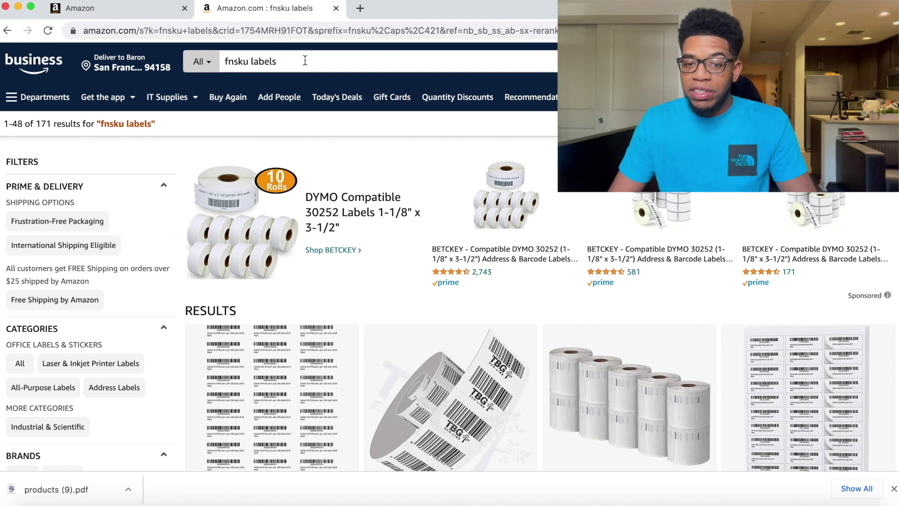
{"action": "scroll", "coordinate": [305, 60], "scroll_direction": "down", "scroll_amount": 5}
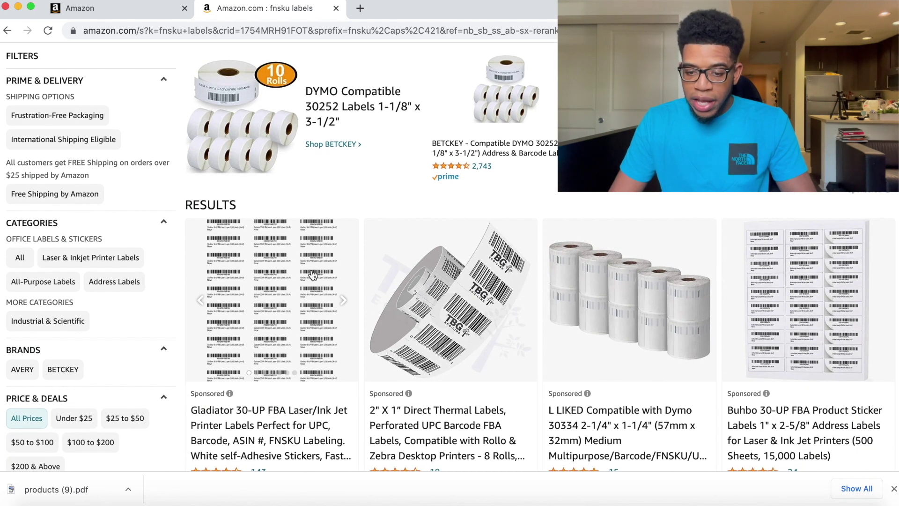
{"action": "scroll", "coordinate": [312, 275], "scroll_direction": "down", "scroll_amount": 5}
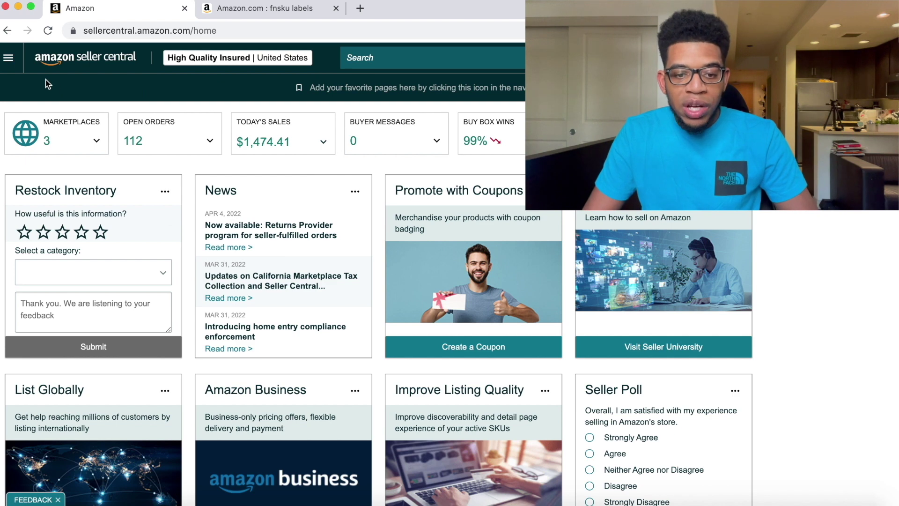
Step: From the managed FBA inventory, start a Send/Replenish Inventory shipment for the product with 95 inbound units
{"action": "left_click", "coordinate": [8, 61]}
{"action": "mouse_move", "coordinate": [24, 116]}
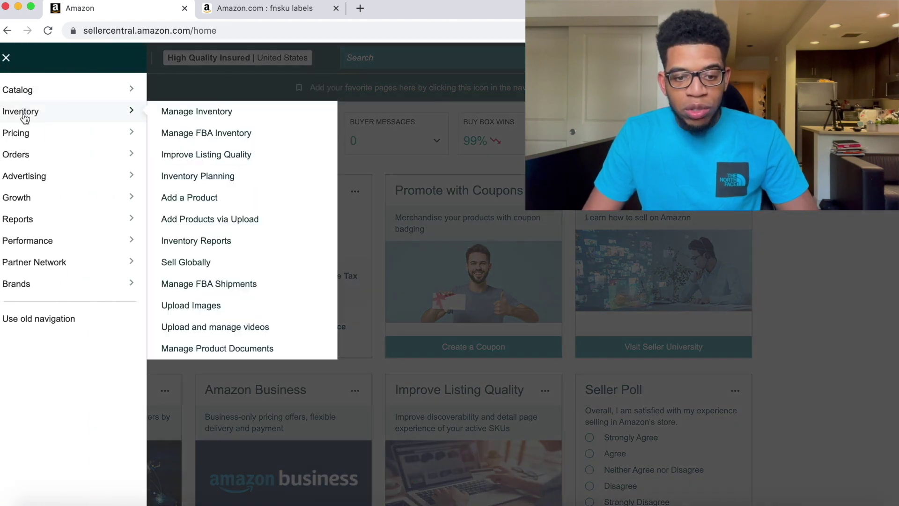
{"action": "left_click", "coordinate": [220, 136]}
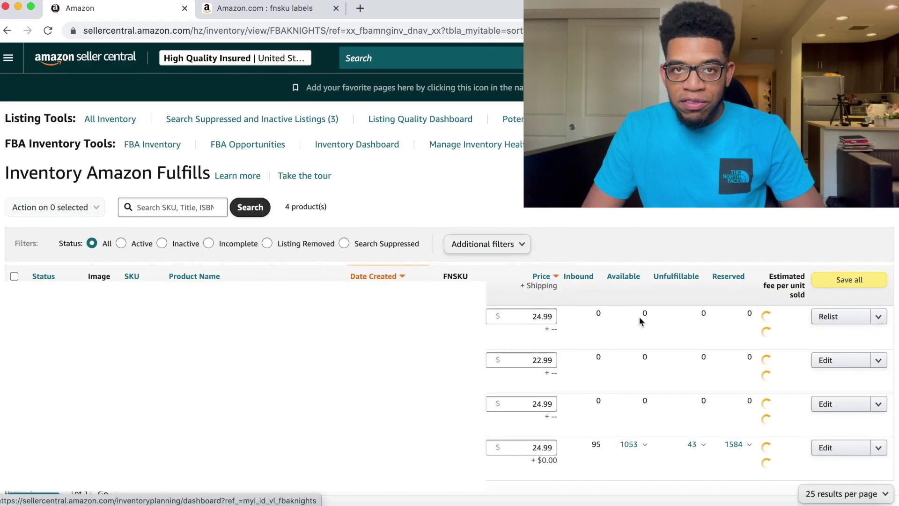
{"action": "scroll", "coordinate": [642, 318], "scroll_direction": "down", "scroll_amount": 2}
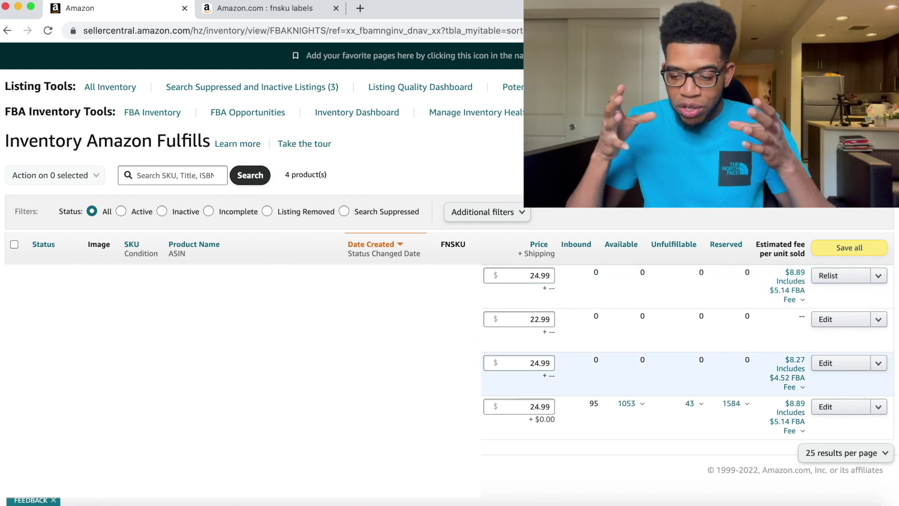
{"action": "left_click", "coordinate": [878, 406]}
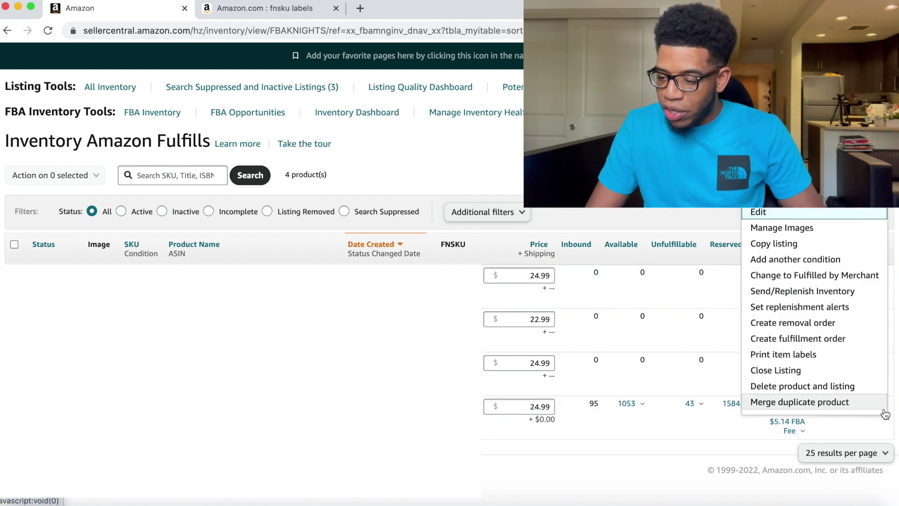
{"action": "left_click", "coordinate": [808, 292]}
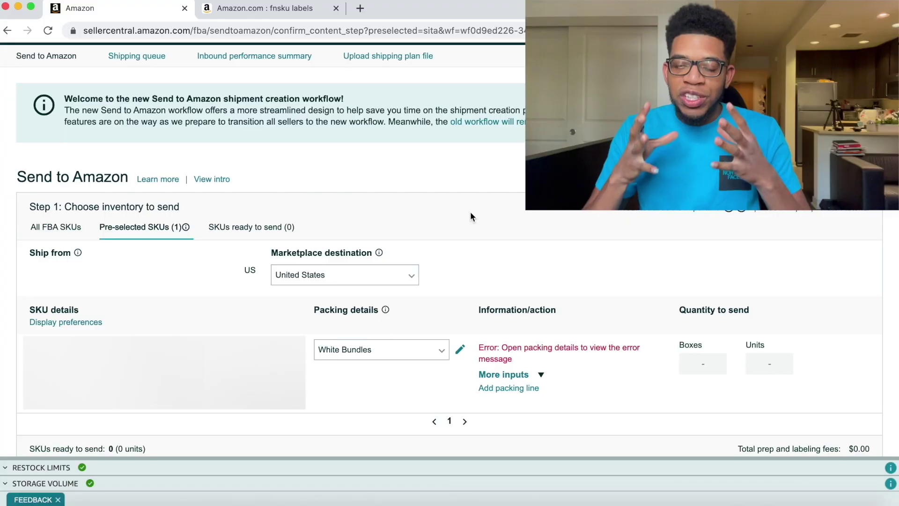
{"action": "left_click_drag", "start_coordinate": [133, 177], "coordinate": [16, 187]}
{"action": "left_click", "coordinate": [14, 185]}
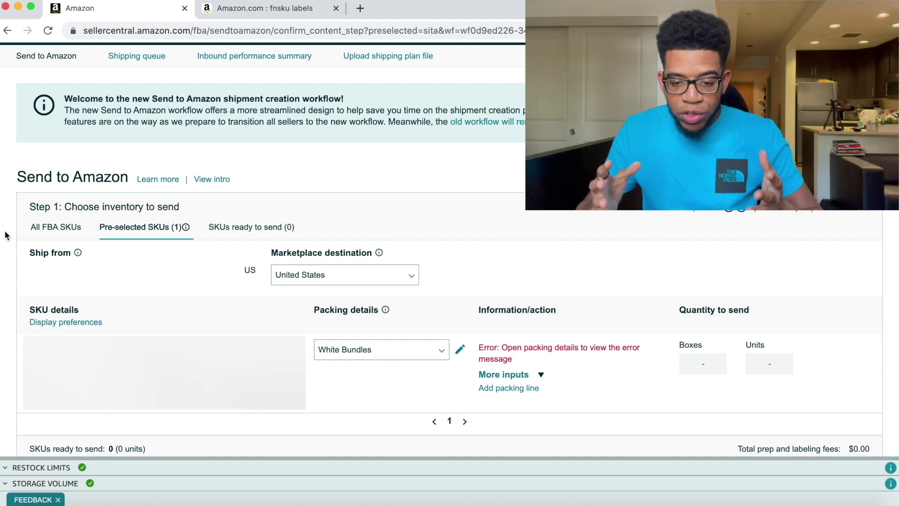
{"action": "left_click_drag", "start_coordinate": [27, 317], "coordinate": [98, 318]}
{"action": "left_click_drag", "start_coordinate": [314, 310], "coordinate": [406, 306]}
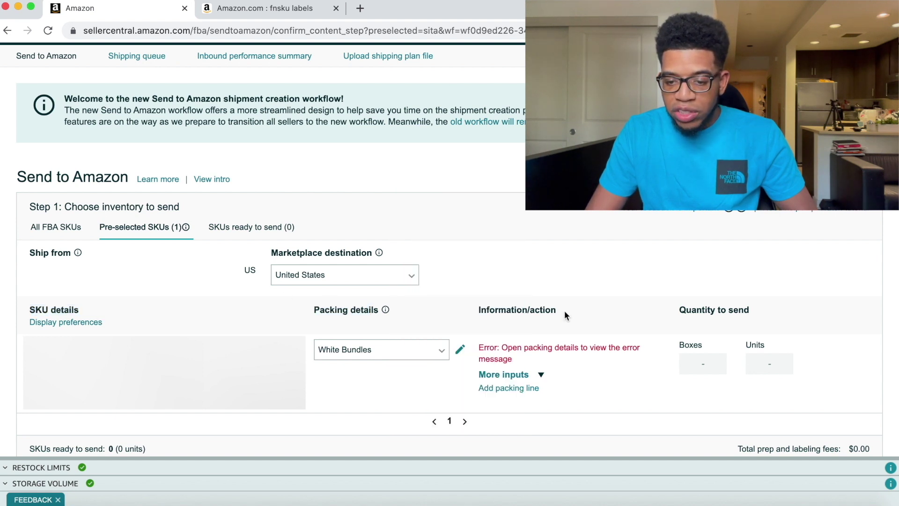
{"action": "left_click_drag", "start_coordinate": [564, 311], "coordinate": [466, 310]}
Step: Choose to create a new case pack template as the packing details of the pre-selected SKU
{"action": "left_click", "coordinate": [376, 354]}
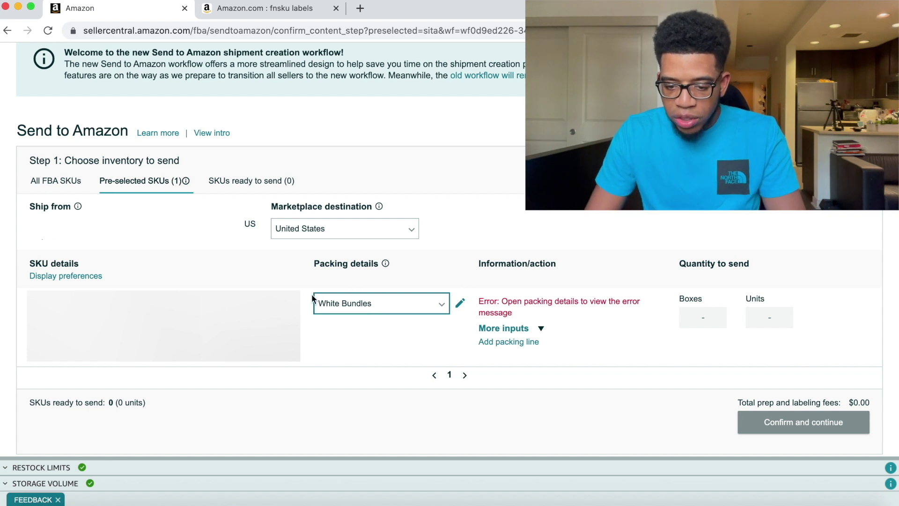
{"action": "left_click", "coordinate": [442, 304]}
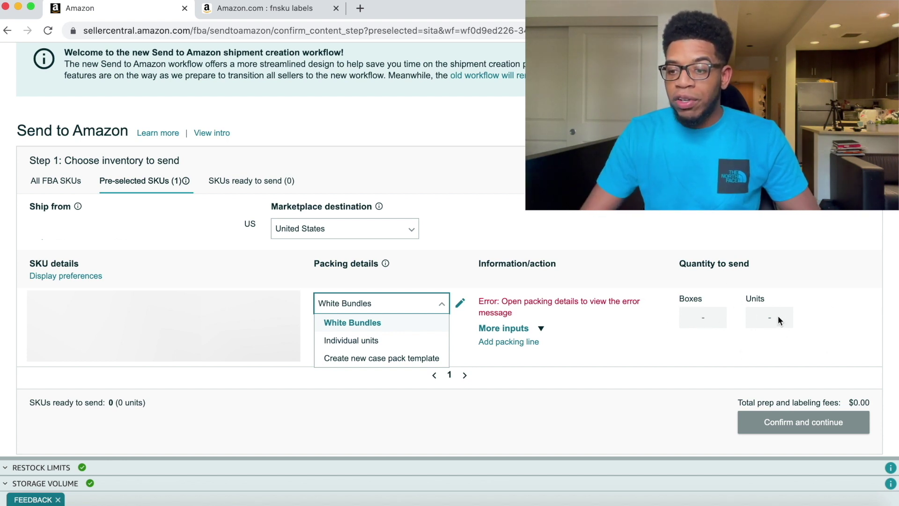
{"action": "left_click", "coordinate": [760, 317]}
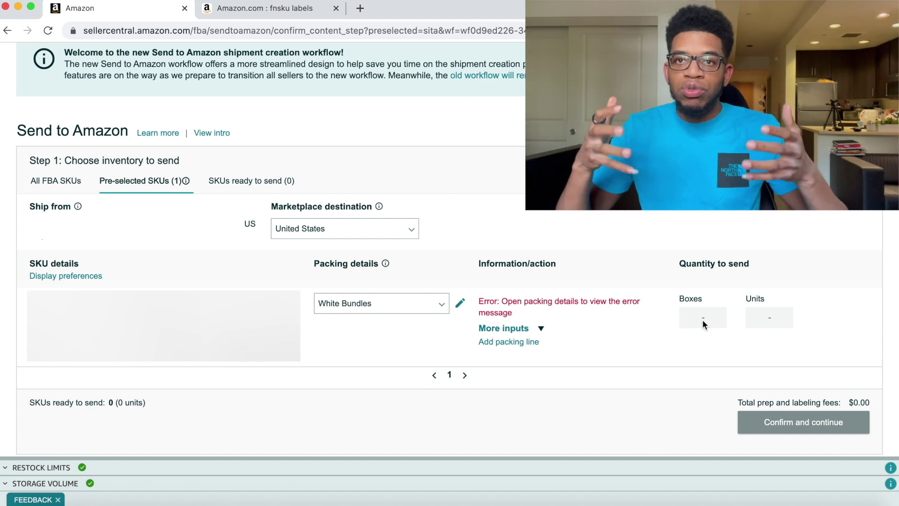
{"action": "left_click", "coordinate": [441, 304]}
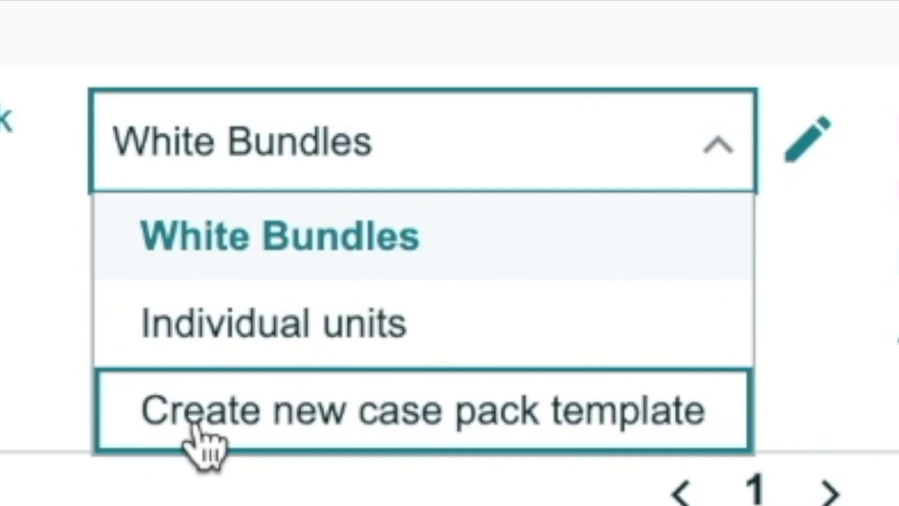
{"action": "left_click", "coordinate": [348, 361]}
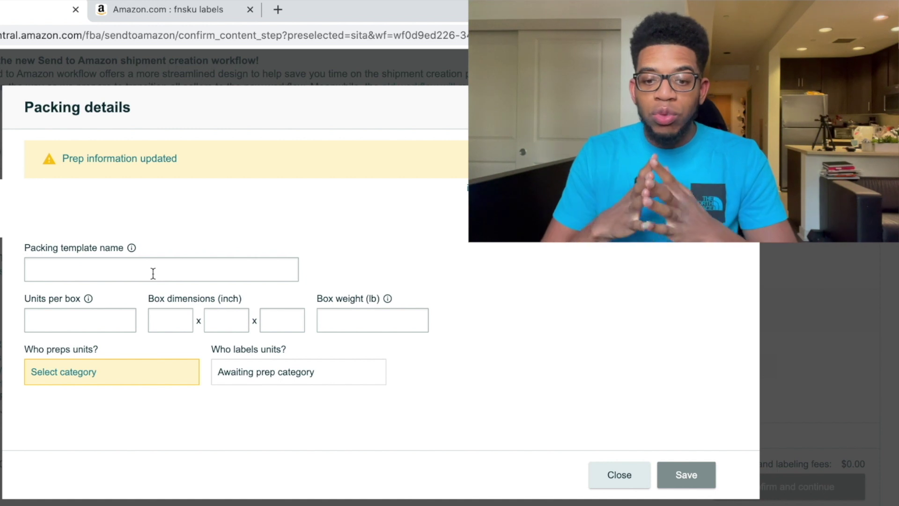
Step: Name the packing template "1st Shipment" and set the units per box to 50
{"action": "left_click", "coordinate": [114, 271]}
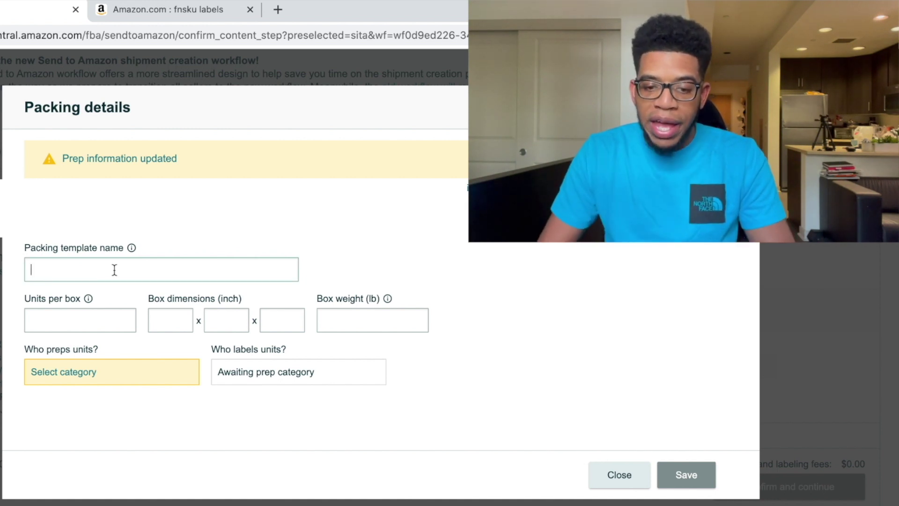
{"action": "type", "text": "1st"}
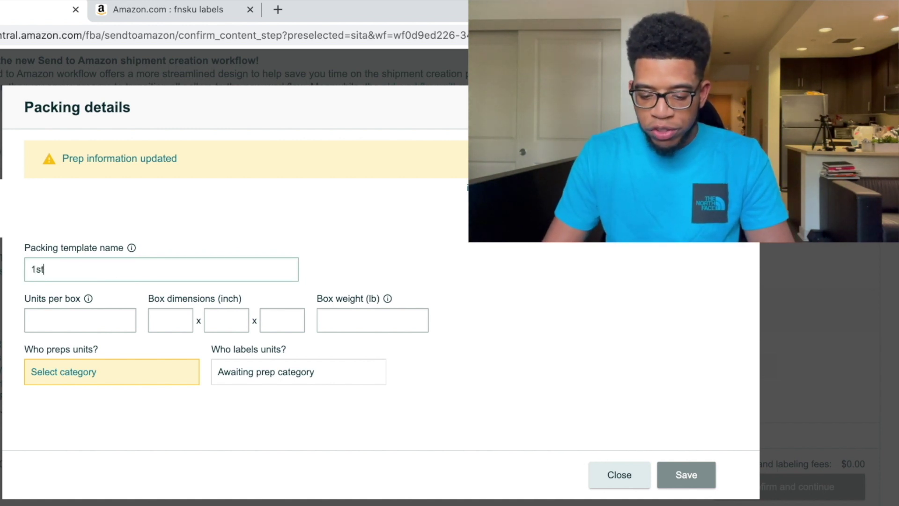
{"action": "type", "text": " Shipment"}
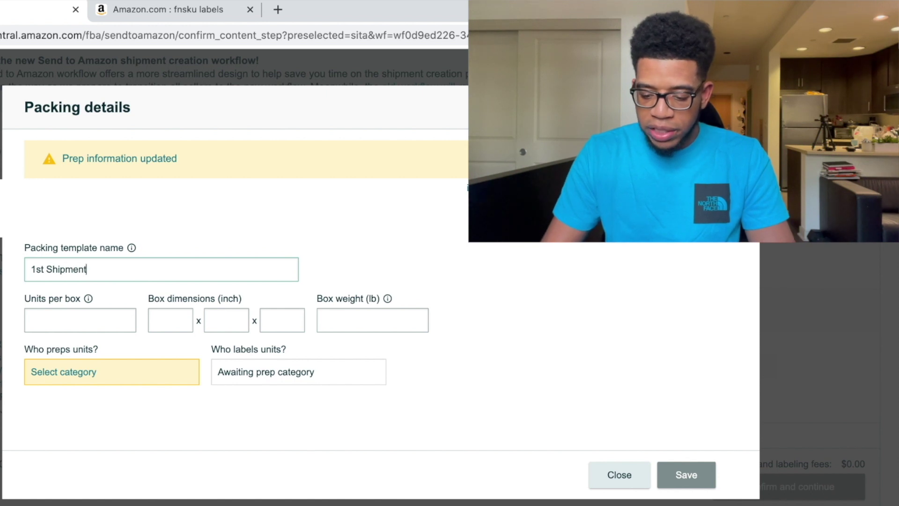
{"action": "left_click", "coordinate": [103, 324]}
{"action": "type", "text": "50"}
Step: Set the template's box dimensions to 25 x 25 x 25 inches and the box weight to 47 lb
{"action": "left_click", "coordinate": [176, 319]}
{"action": "type", "text": "25"}
{"action": "left_click", "coordinate": [215, 321]}
{"action": "type", "text": "25"}
{"action": "left_click", "coordinate": [264, 322]}
{"action": "type", "text": "25"}
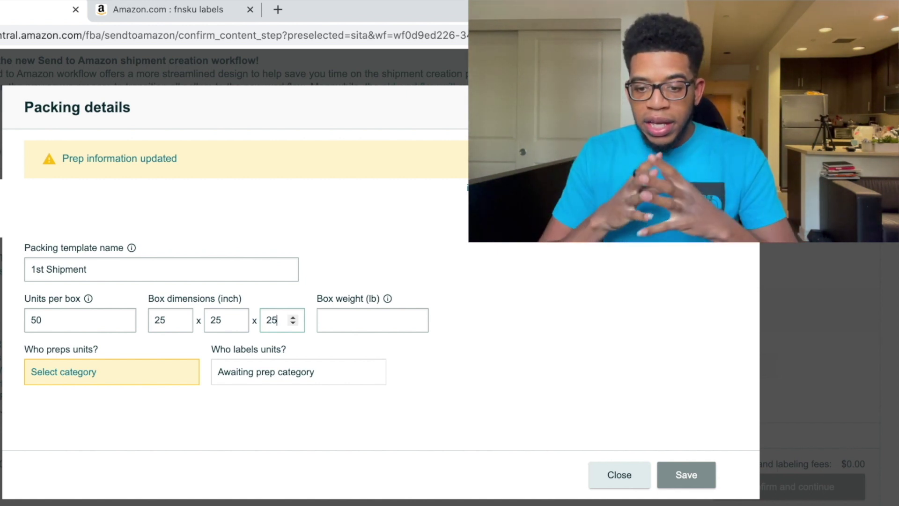
{"action": "left_click", "coordinate": [361, 325]}
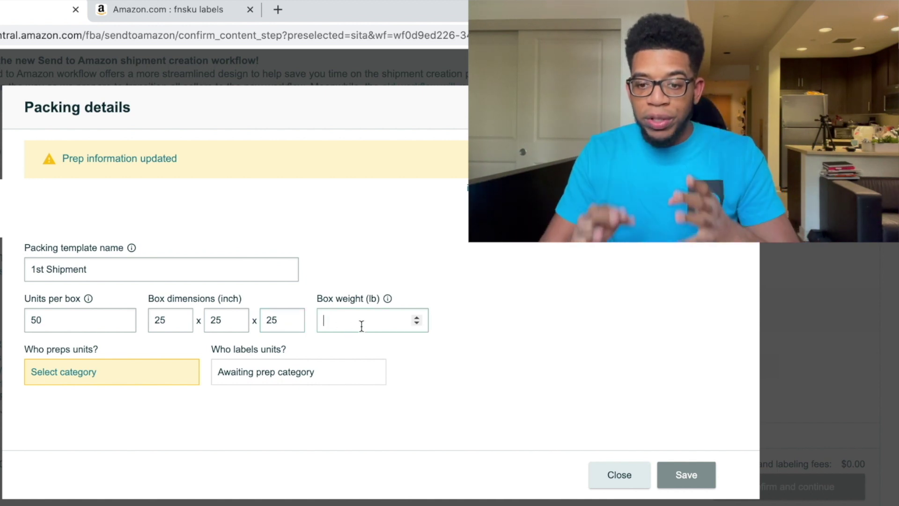
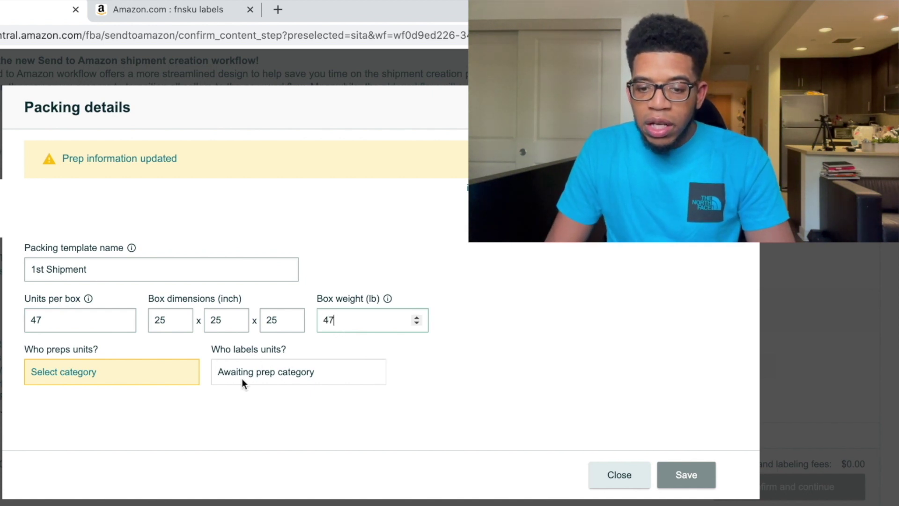
{"action": "left_click", "coordinate": [317, 372]}
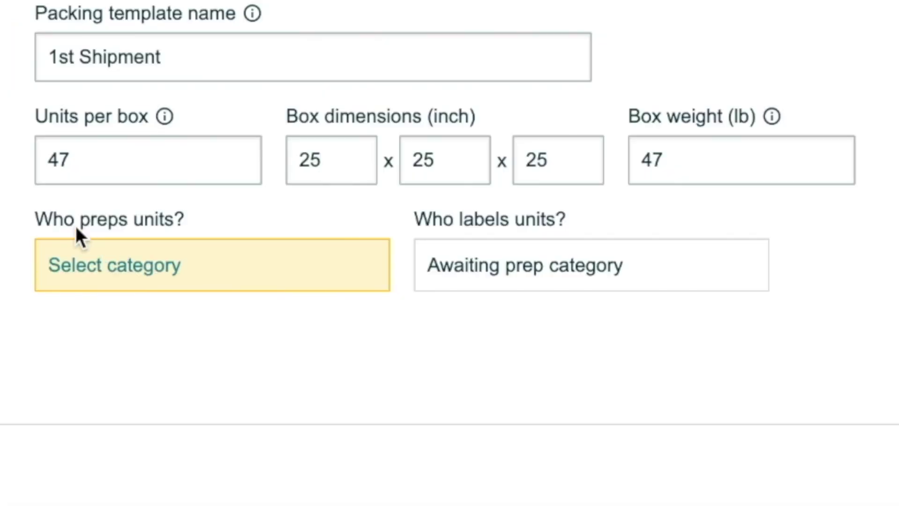
Step: Set the template's prep category to "No prep needed" and save the prep guidance
{"action": "left_click", "coordinate": [139, 277]}
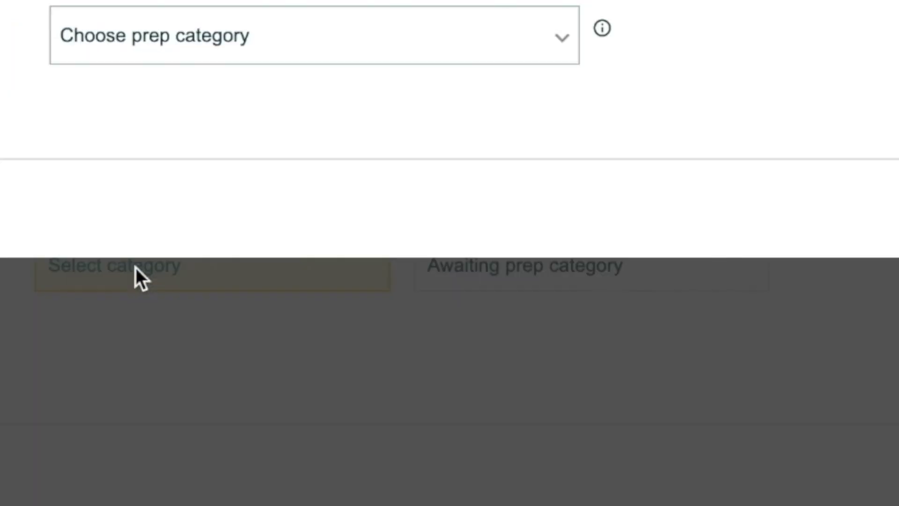
{"action": "left_click", "coordinate": [515, 35]}
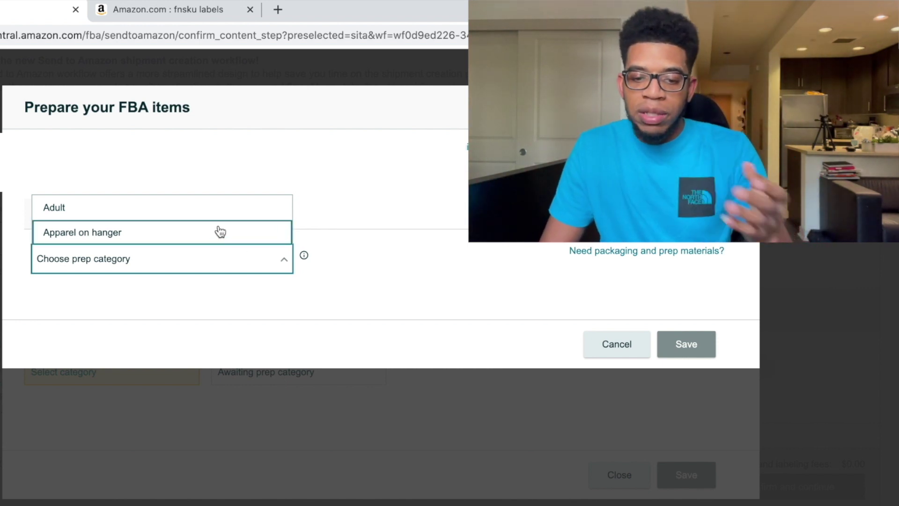
{"action": "scroll", "coordinate": [220, 232], "scroll_direction": "down", "scroll_amount": 8}
{"action": "scroll", "coordinate": [220, 232], "scroll_direction": "down", "scroll_amount": 5}
{"action": "scroll", "coordinate": [112, 219], "scroll_direction": "up", "scroll_amount": 12}
{"action": "scroll", "coordinate": [108, 218], "scroll_direction": "down", "scroll_amount": 1}
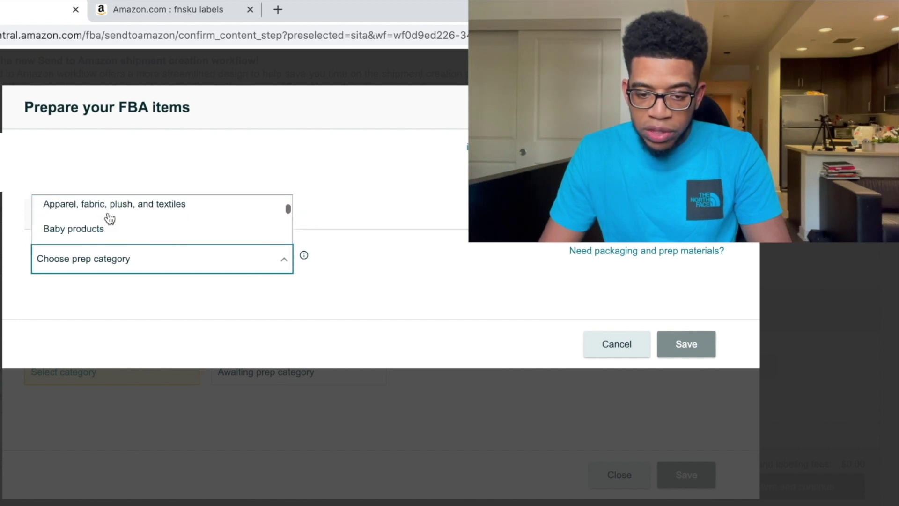
{"action": "scroll", "coordinate": [107, 218], "scroll_direction": "down", "scroll_amount": 12}
{"action": "left_click", "coordinate": [96, 233]}
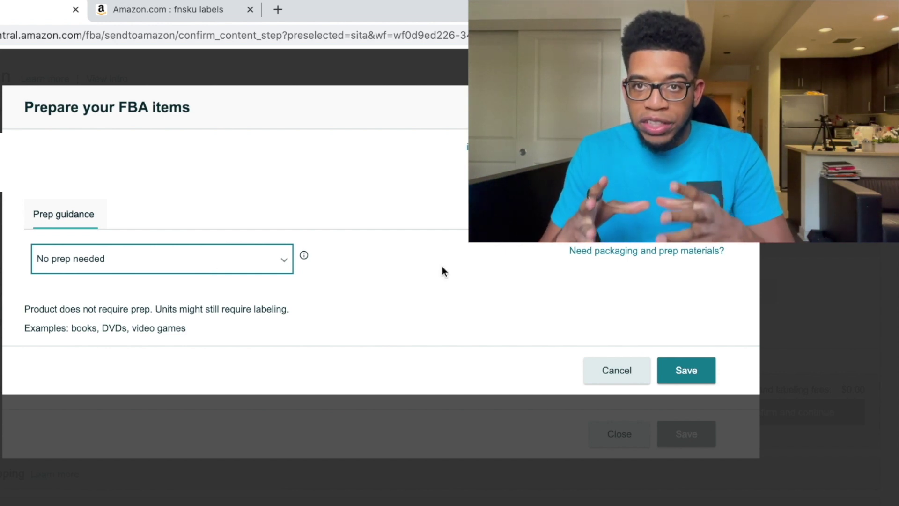
{"action": "left_click", "coordinate": [681, 370]}
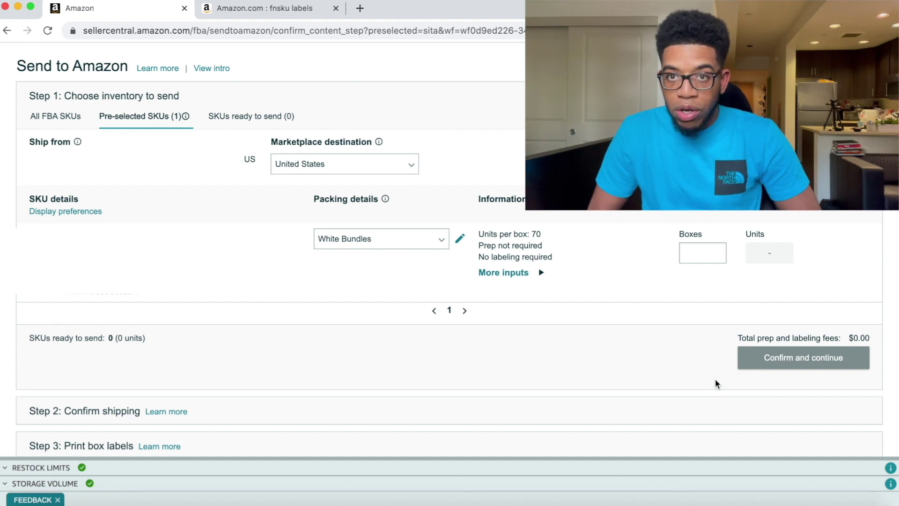
Step: Apply the "1st Shipment" packing template to the pre-selected SKU and set the quantity to send to 1 box
{"action": "left_click", "coordinate": [702, 253]}
{"action": "type", "text": "1"}
{"action": "left_click", "coordinate": [441, 240]}
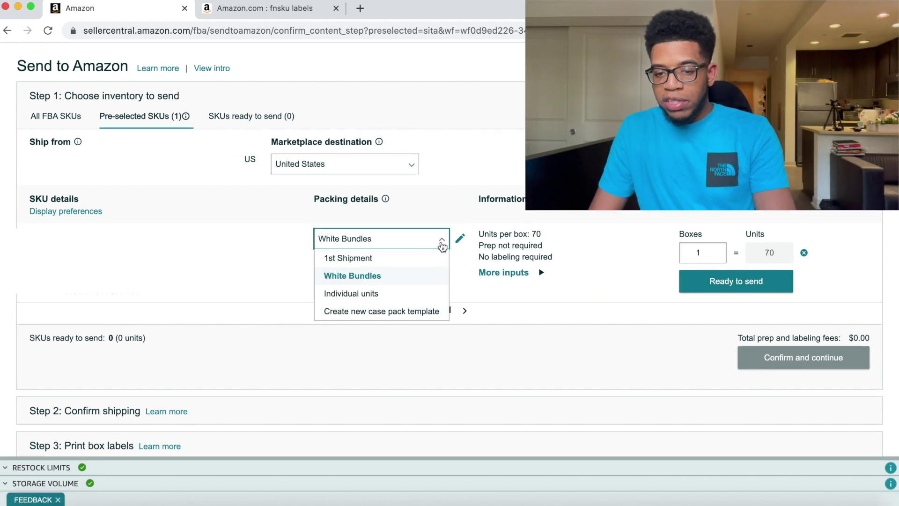
{"action": "left_click", "coordinate": [390, 259]}
{"action": "left_click", "coordinate": [688, 251]}
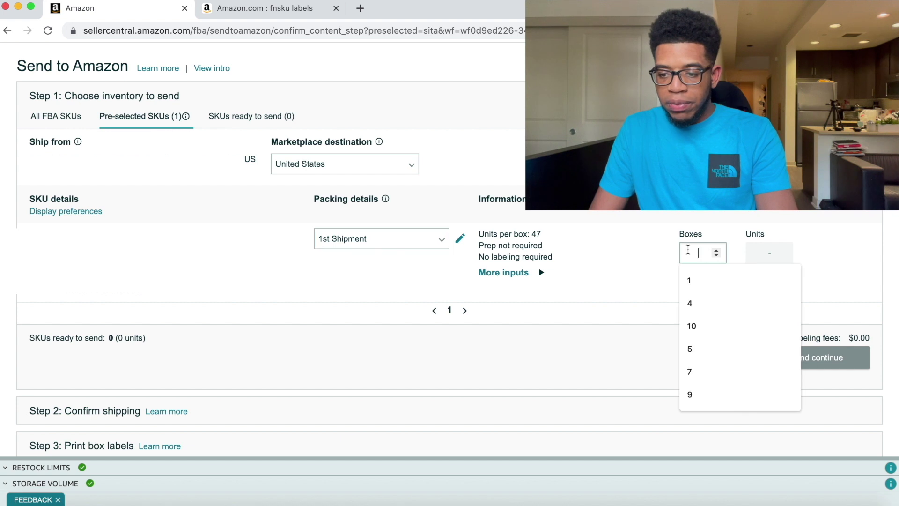
{"action": "type", "text": "1"}
{"action": "left_click", "coordinate": [791, 230]}
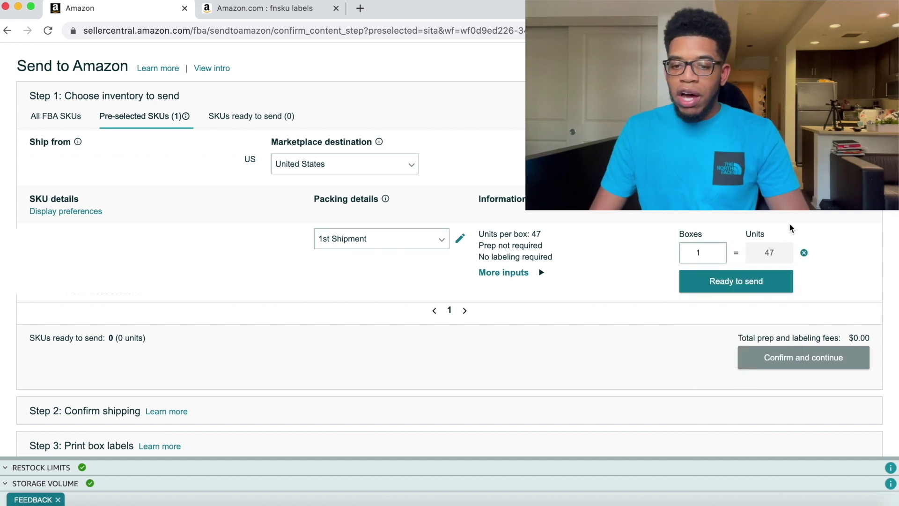
Step: Mark the SKU with the "1st Shipment" template as ready to send and confirm the inventory to continue
{"action": "left_click", "coordinate": [441, 243]}
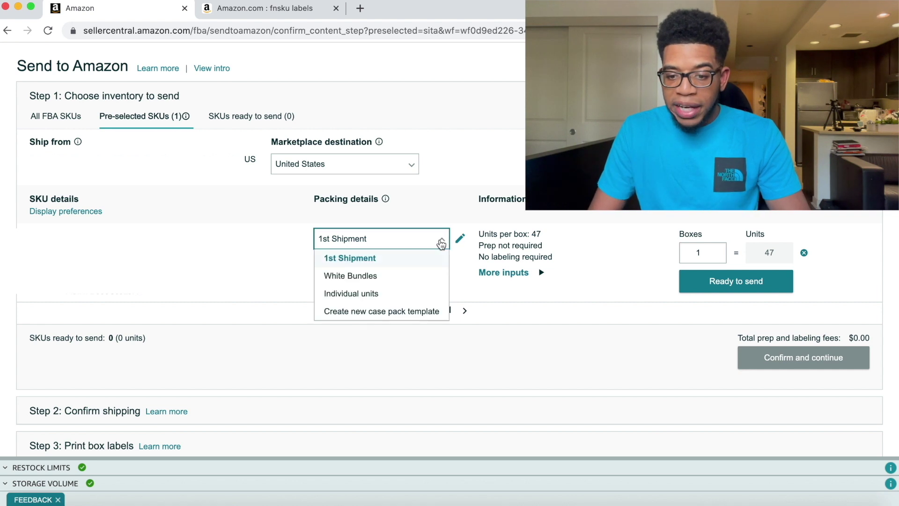
{"action": "left_click", "coordinate": [367, 264]}
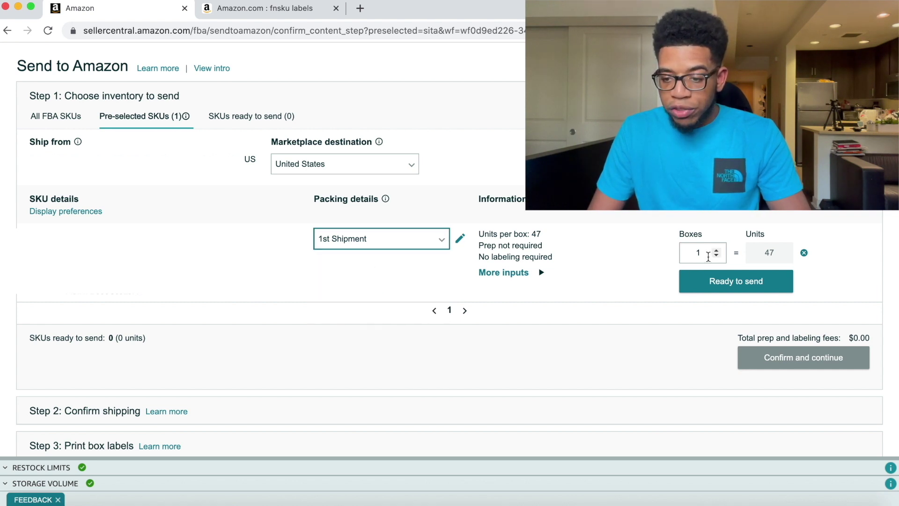
{"action": "left_click", "coordinate": [751, 282]}
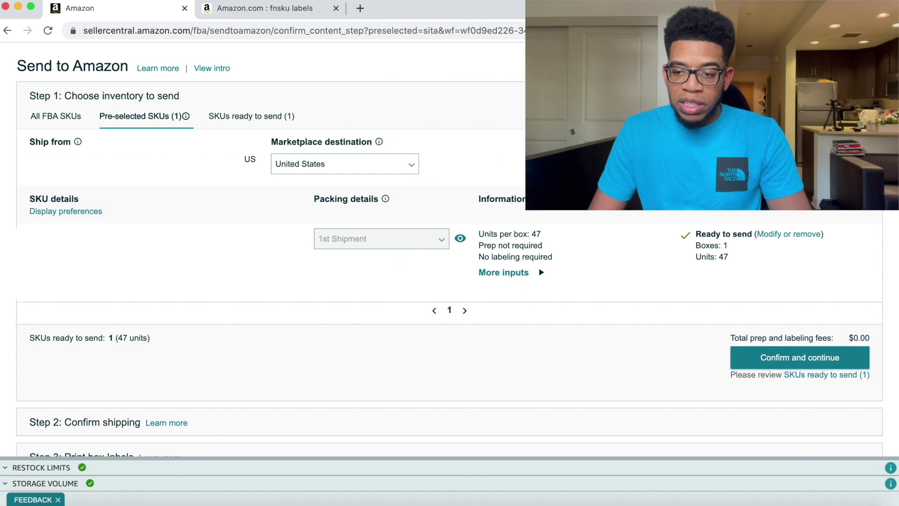
{"action": "left_click", "coordinate": [833, 360]}
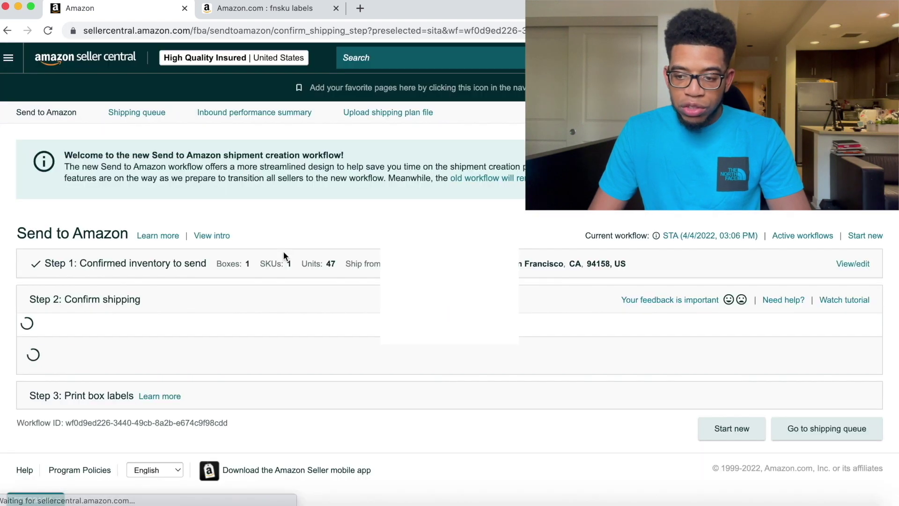
Step: Set the ship date to 04/04/2022 and the shipping mode to small parcel delivery (SPD)
{"action": "scroll", "coordinate": [283, 251], "scroll_direction": "down", "scroll_amount": 2}
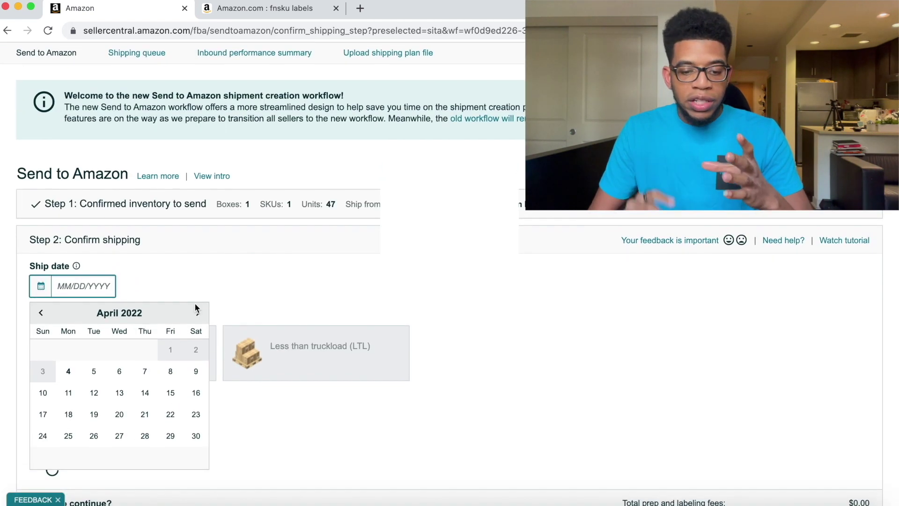
{"action": "left_click", "coordinate": [70, 371]}
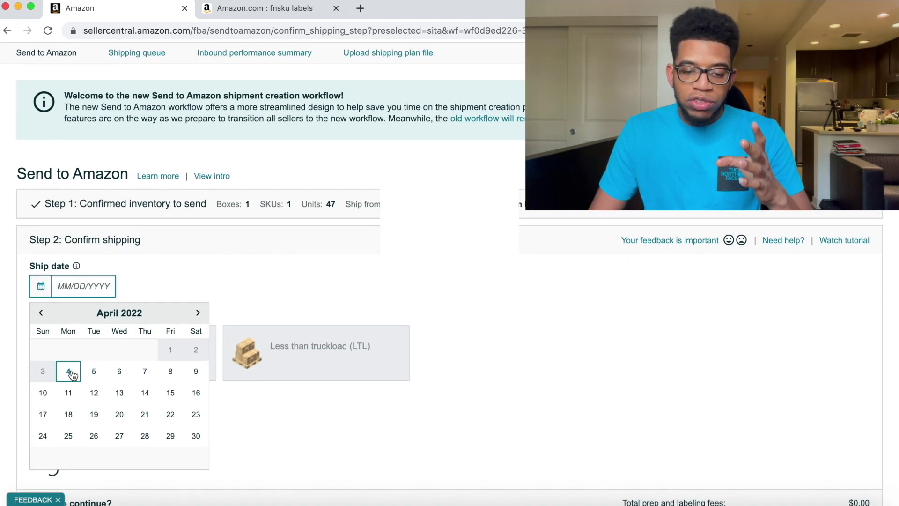
{"action": "left_click", "coordinate": [74, 377]}
{"action": "scroll", "coordinate": [251, 336], "scroll_direction": "down", "scroll_amount": 2}
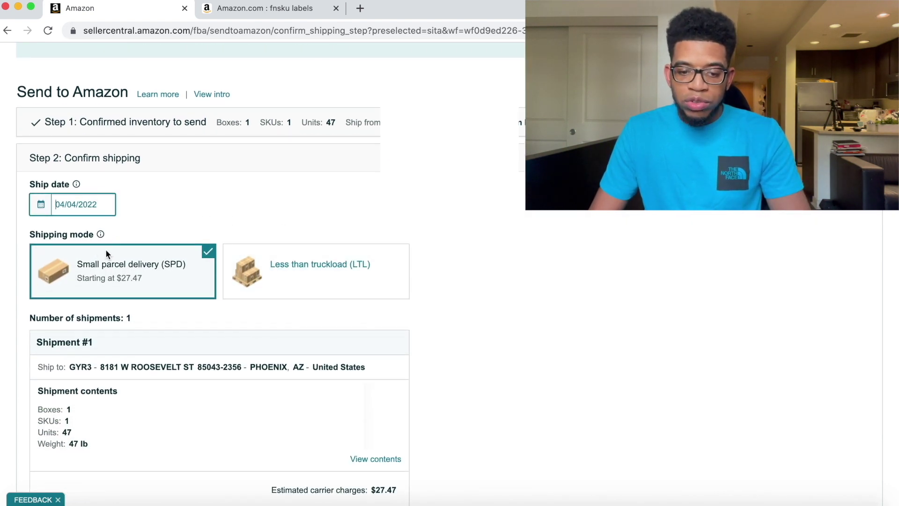
{"action": "scroll", "coordinate": [28, 243], "scroll_direction": "down", "scroll_amount": 1}
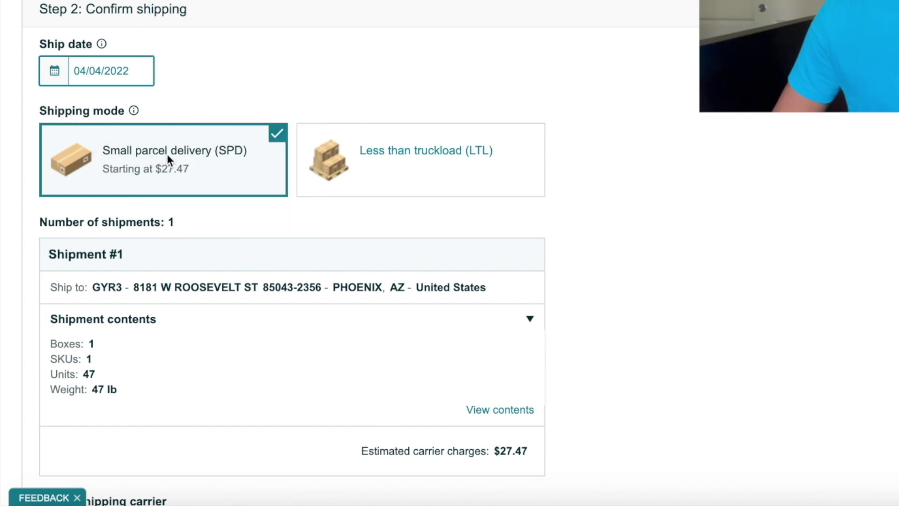
{"action": "left_click", "coordinate": [381, 165]}
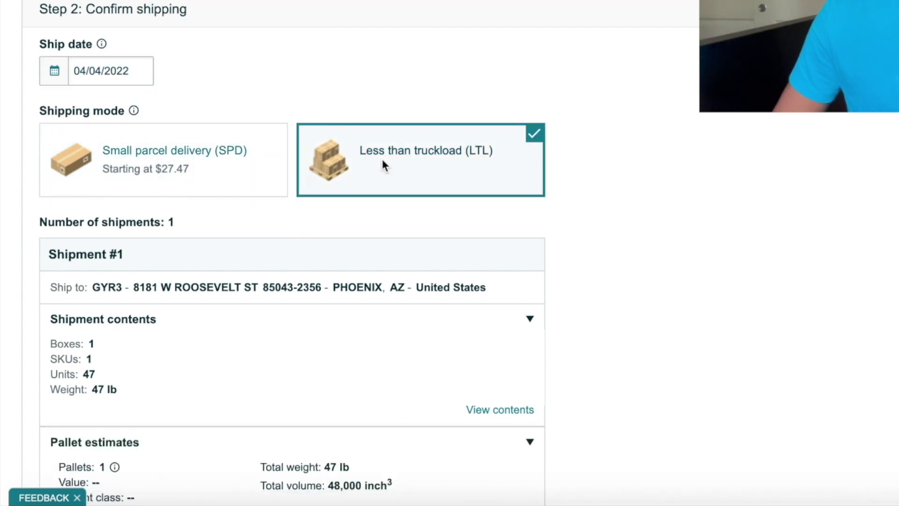
{"action": "left_click", "coordinate": [223, 159]}
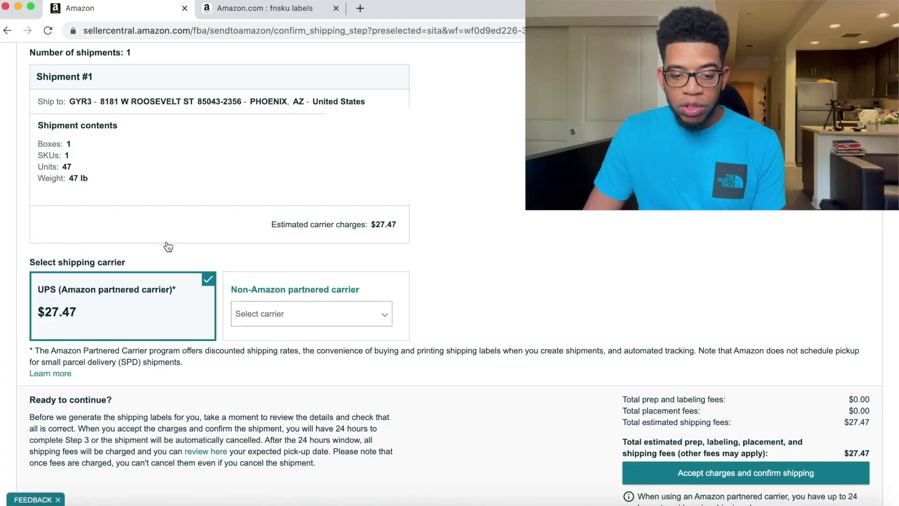
Step: Choose "Other" as the non-Amazon partnered carrier, then accept the charges and confirm the shipping
{"action": "scroll", "coordinate": [168, 247], "scroll_direction": "down", "scroll_amount": 1}
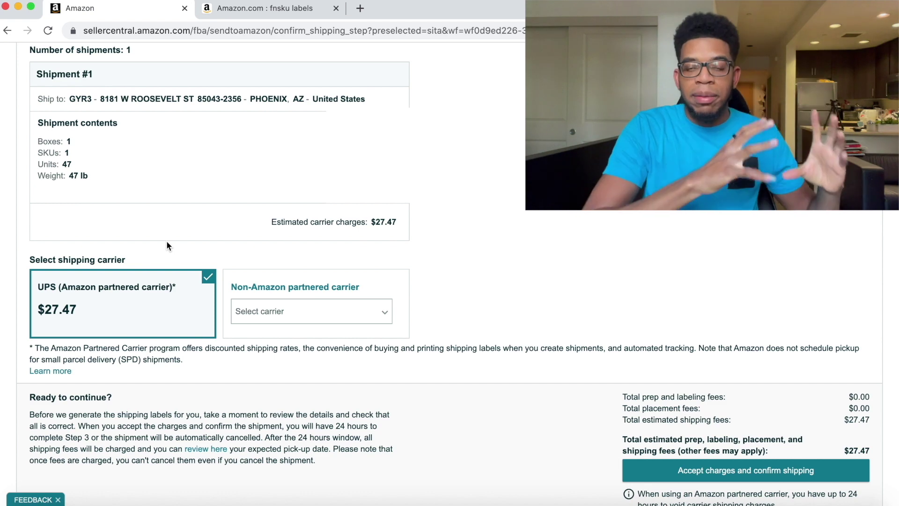
{"action": "scroll", "coordinate": [143, 236], "scroll_direction": "down", "scroll_amount": 3}
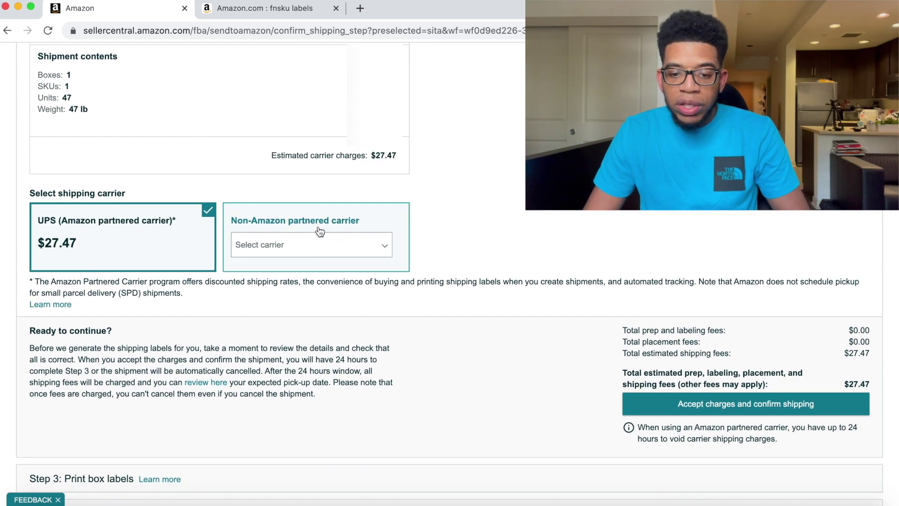
{"action": "left_click", "coordinate": [356, 251]}
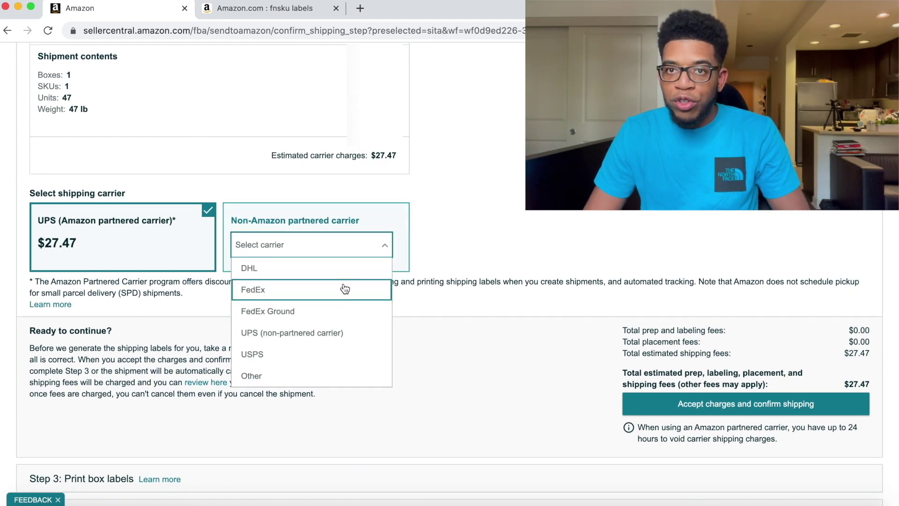
{"action": "left_click", "coordinate": [283, 377]}
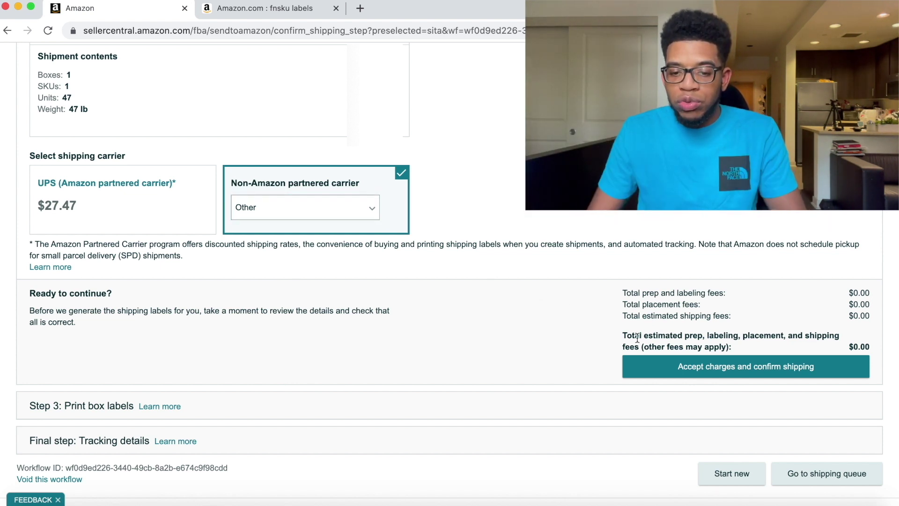
{"action": "left_click", "coordinate": [673, 370]}
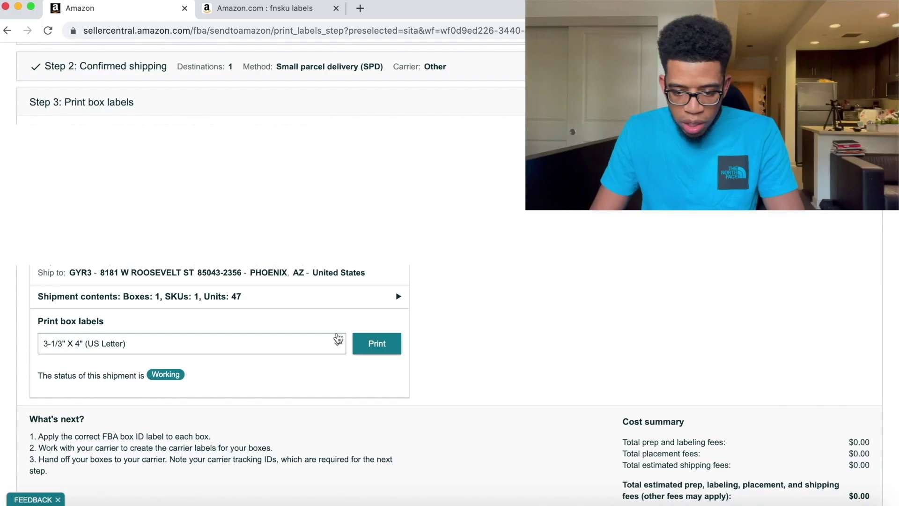
Step: Print the shipment's box labels in the 3-1/3" X 4" (US Letter) format
{"action": "left_click", "coordinate": [337, 342]}
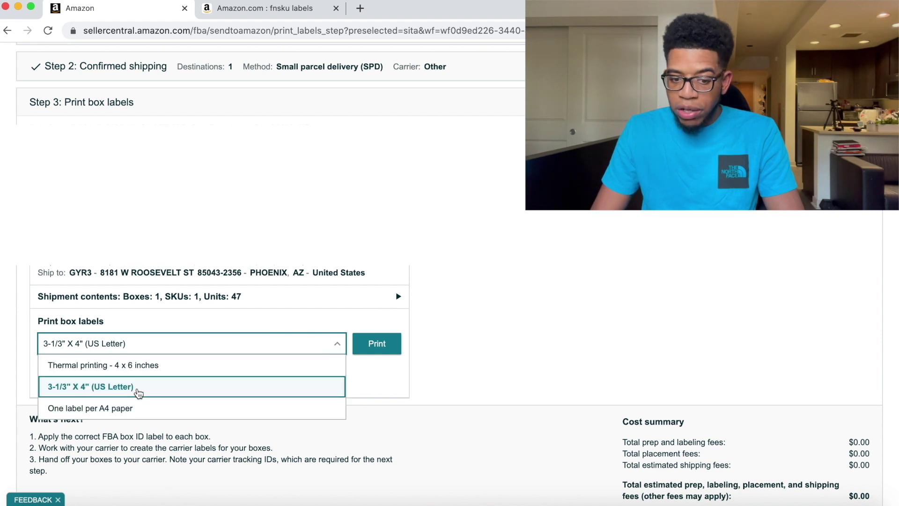
{"action": "left_click", "coordinate": [61, 387]}
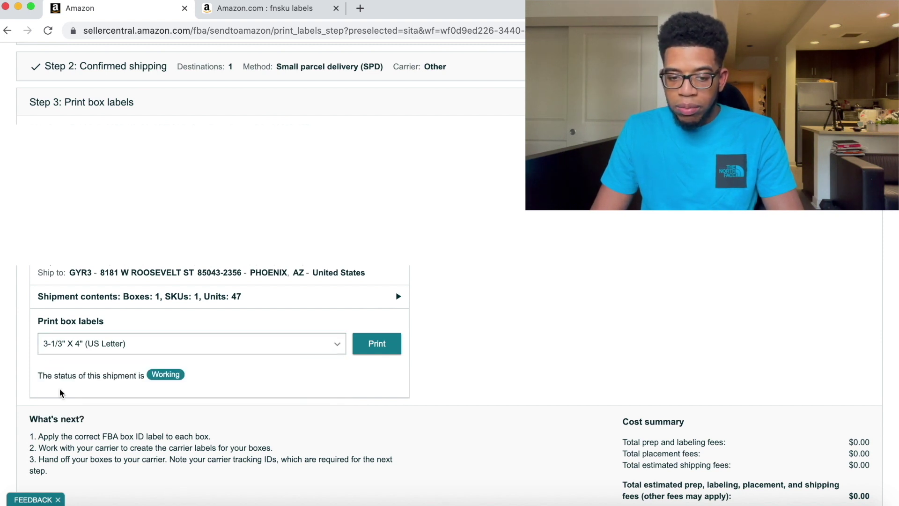
{"action": "left_click", "coordinate": [377, 344]}
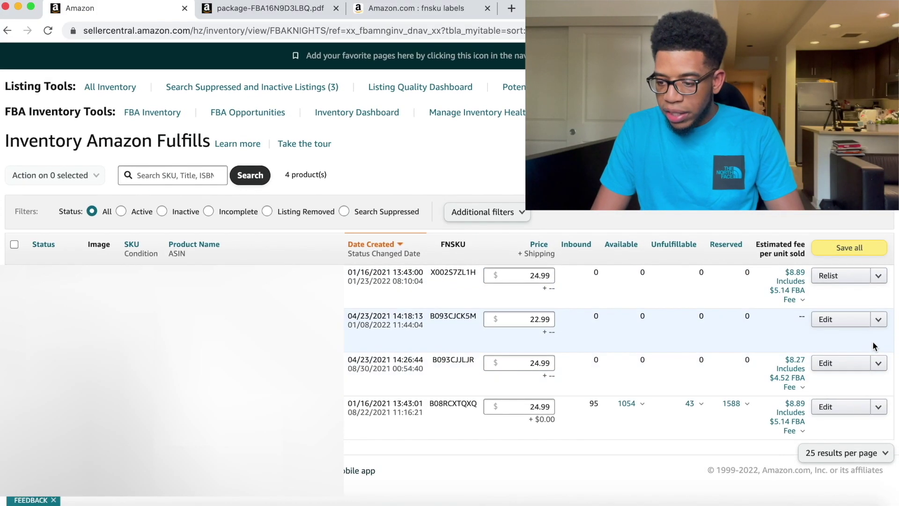
Step: From the FBA inventory, start another Send/Replenish Inventory shipment for the same product with the "1st Shipment" packing template
{"action": "left_click", "coordinate": [878, 363]}
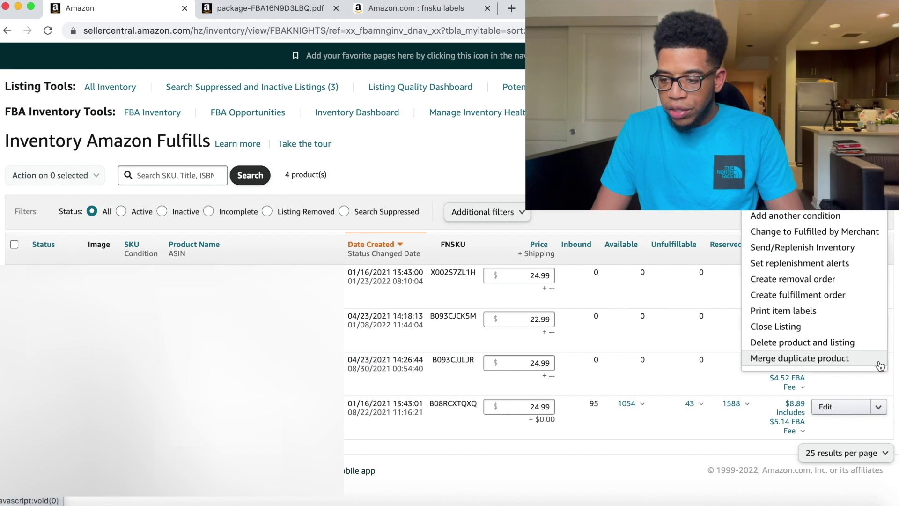
{"action": "left_click", "coordinate": [802, 253]}
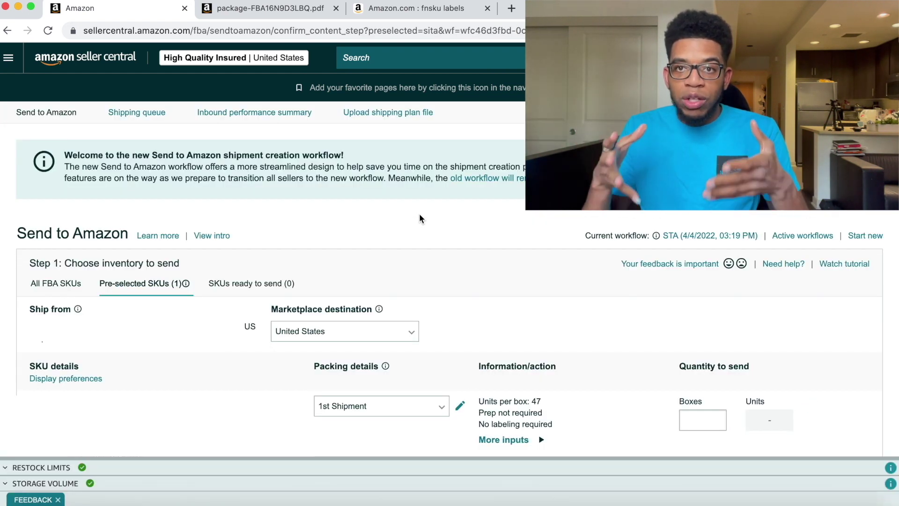
{"action": "scroll", "coordinate": [420, 218], "scroll_direction": "down", "scroll_amount": 2}
{"action": "left_click", "coordinate": [371, 276]}
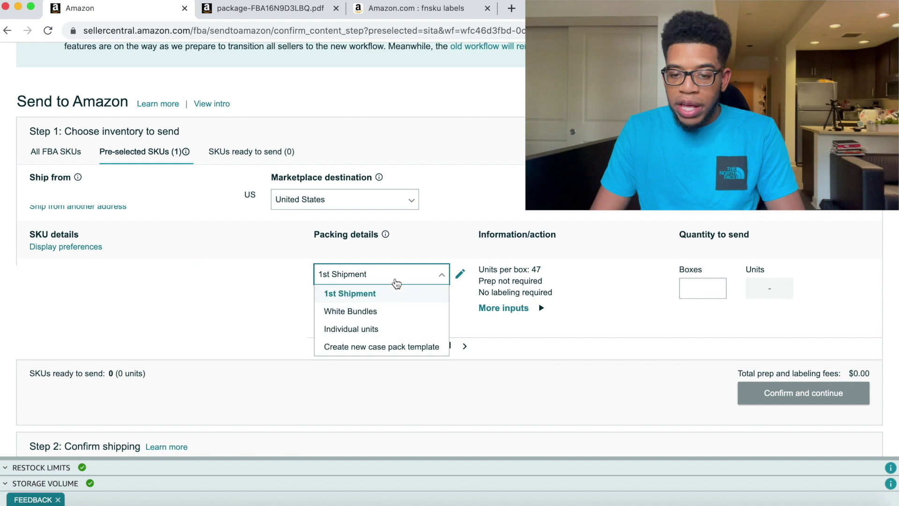
{"action": "left_click", "coordinate": [335, 293]}
{"action": "left_click", "coordinate": [341, 295]}
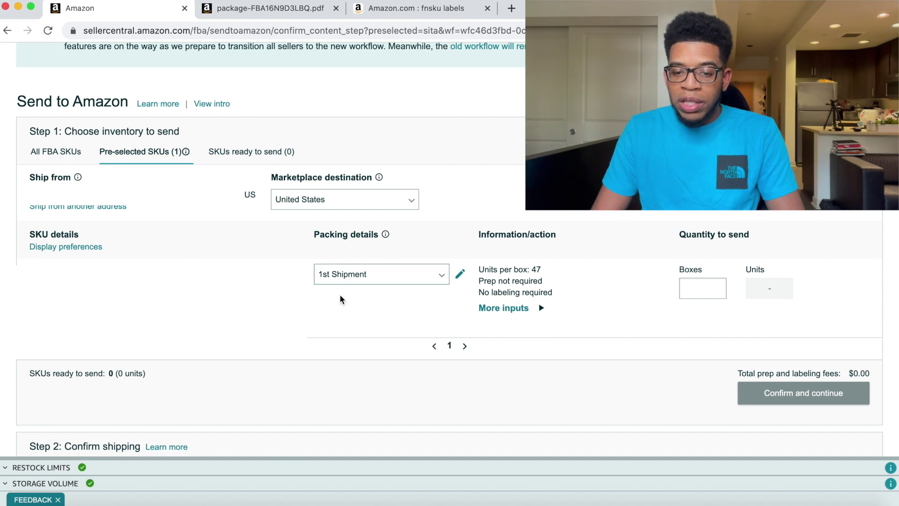
Step: Mark 1 box of the SKU as ready to send in the new shipment and confirm the inventory
{"action": "left_click", "coordinate": [697, 290]}
{"action": "type", "text": "1"}
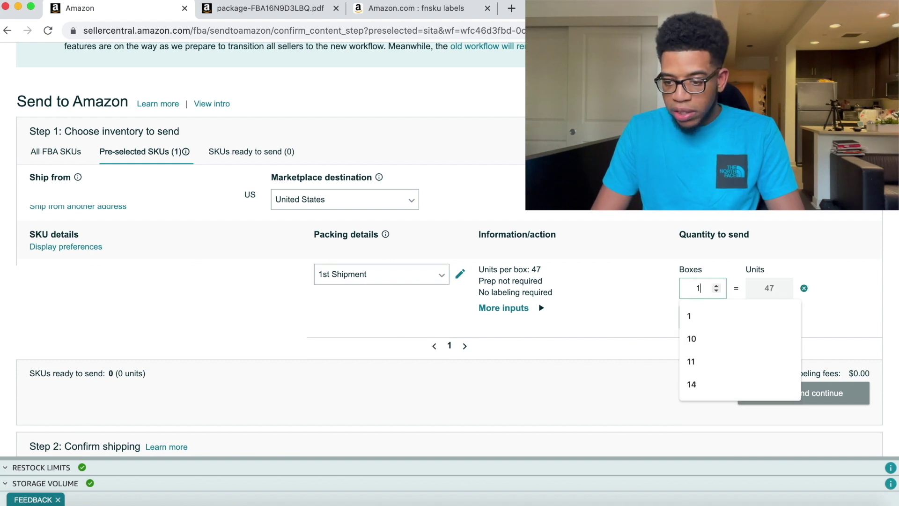
{"action": "left_click", "coordinate": [649, 316]}
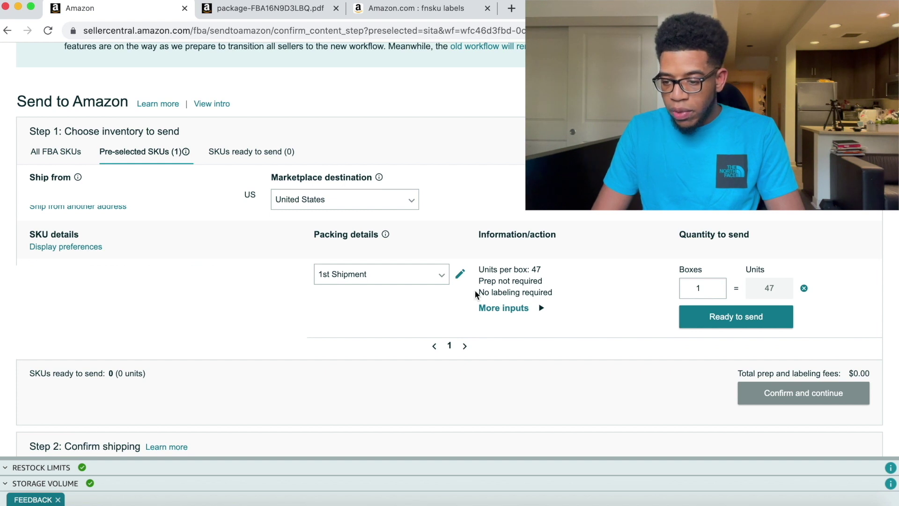
{"action": "left_click_drag", "start_coordinate": [483, 284], "coordinate": [555, 293]}
{"action": "left_click", "coordinate": [556, 292]}
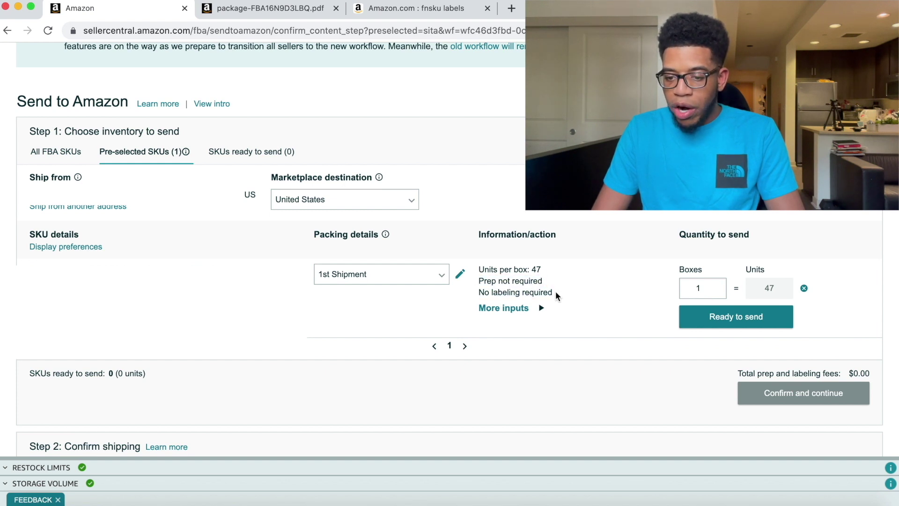
{"action": "left_click", "coordinate": [710, 322]}
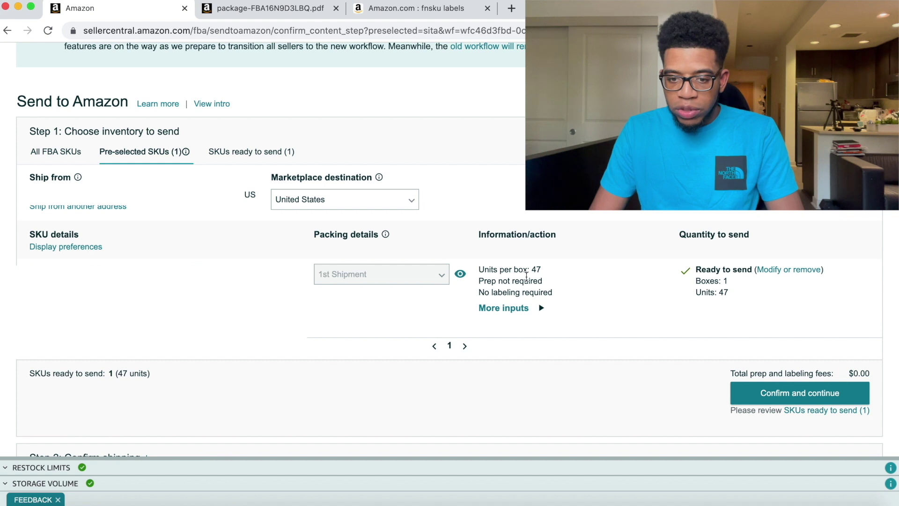
{"action": "left_click", "coordinate": [783, 401]}
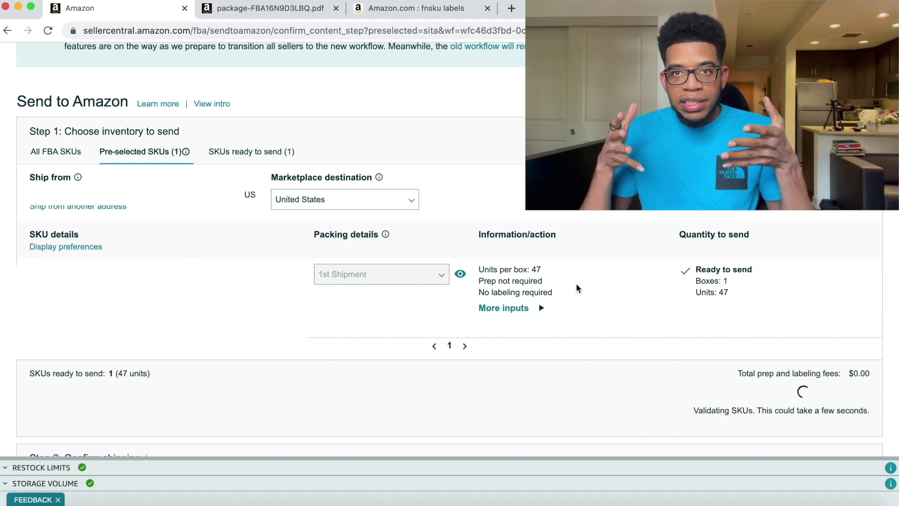
Step: Set the ship date to 04/04/2022, then accept the charges and confirm small parcel shipping with UPS as the Amazon partnered carrier
{"action": "scroll", "coordinate": [576, 288], "scroll_direction": "down", "scroll_amount": 2}
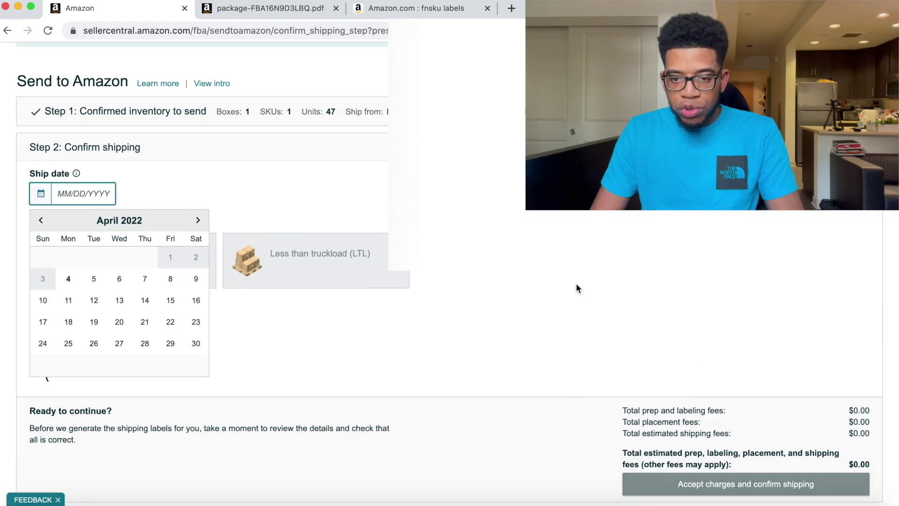
{"action": "left_click", "coordinate": [69, 246]}
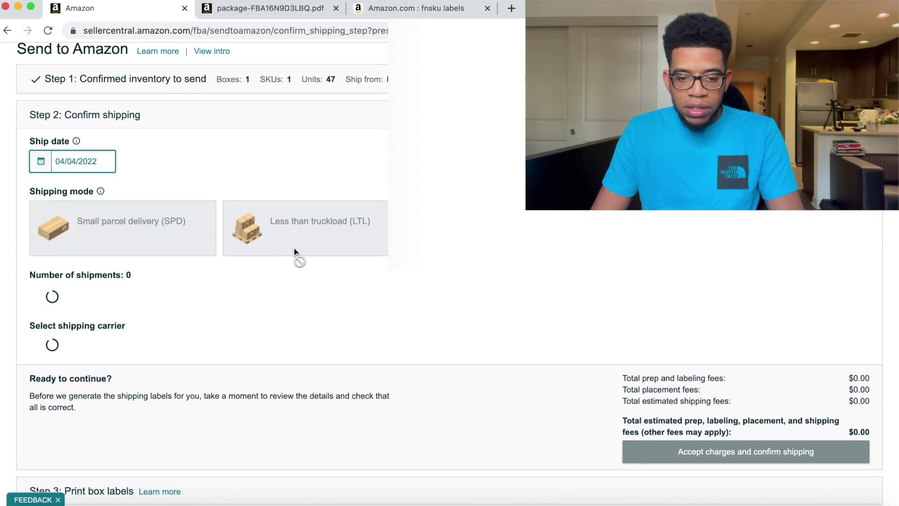
{"action": "scroll", "coordinate": [294, 252], "scroll_direction": "down", "scroll_amount": 1}
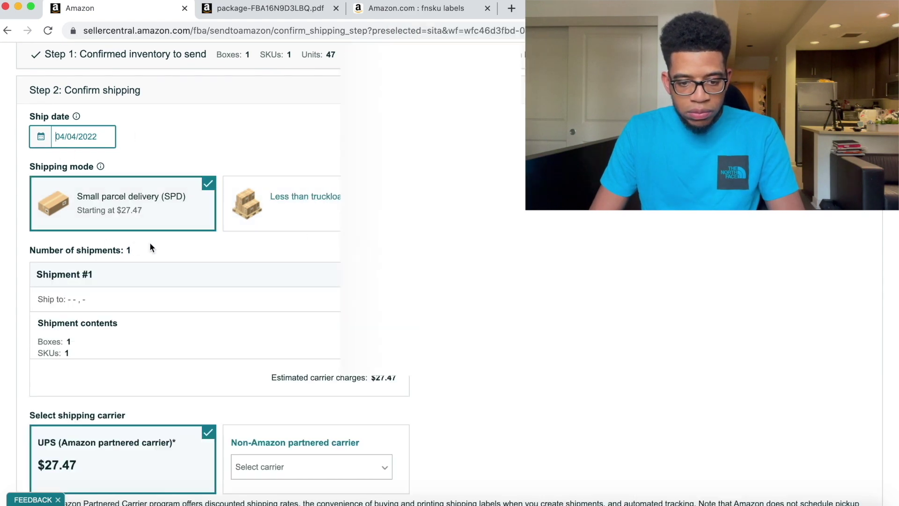
{"action": "scroll", "coordinate": [155, 184], "scroll_direction": "down", "scroll_amount": 5}
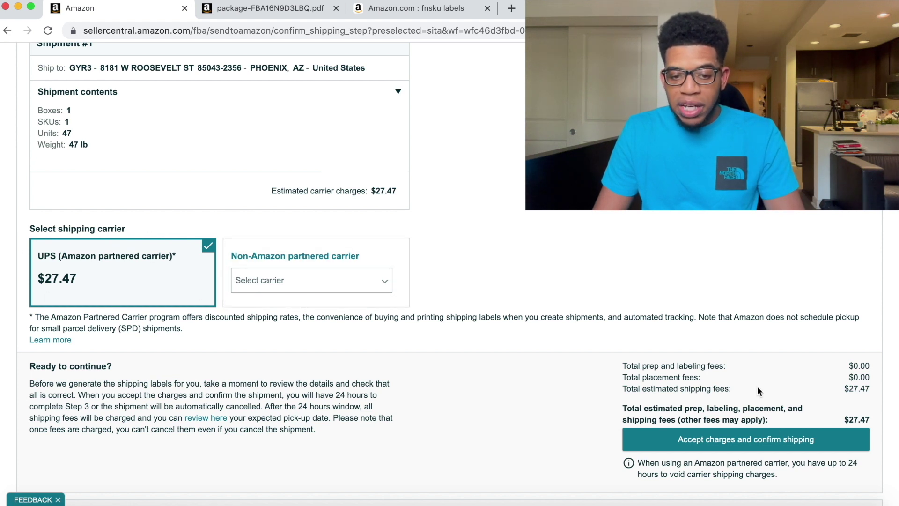
{"action": "scroll", "coordinate": [758, 391], "scroll_direction": "down", "scroll_amount": 2}
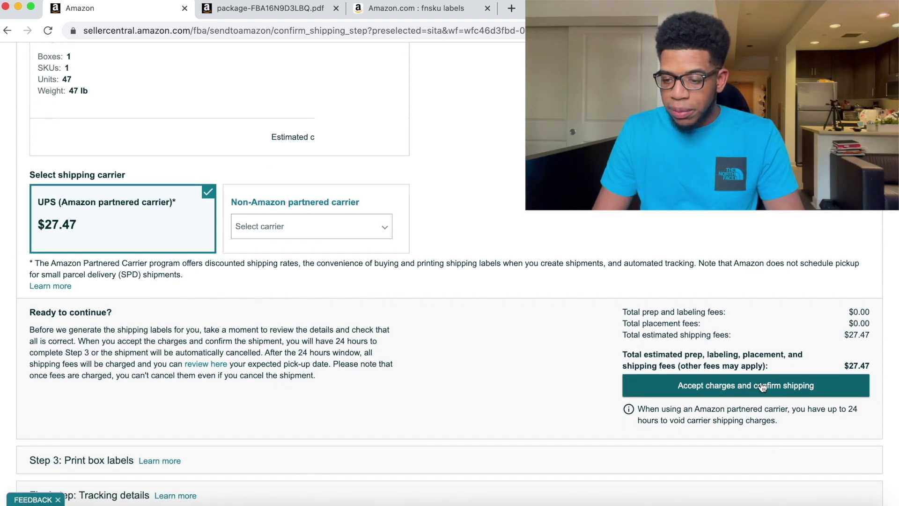
{"action": "left_click", "coordinate": [762, 387]}
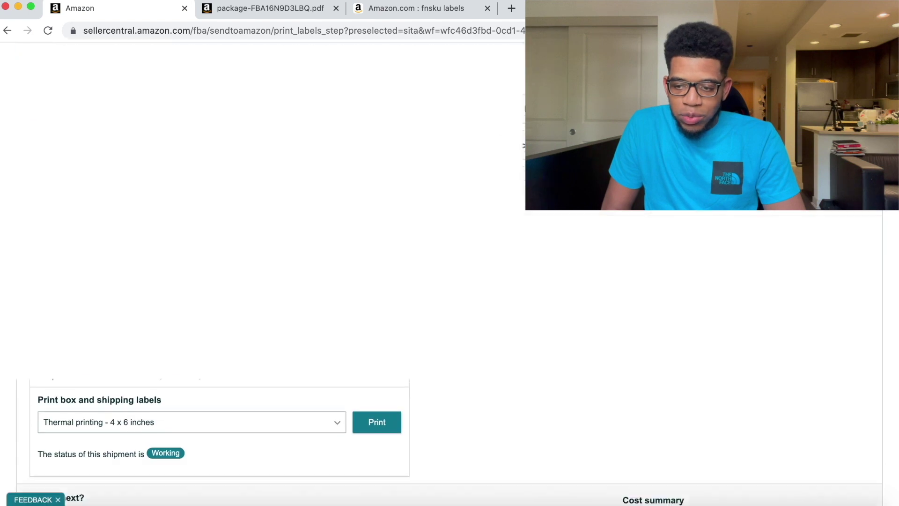
Step: Print the shipment's box and shipping labels in the 8.5" X 5.5" (US Letter) format and review the label PDF
{"action": "left_click", "coordinate": [273, 326]}
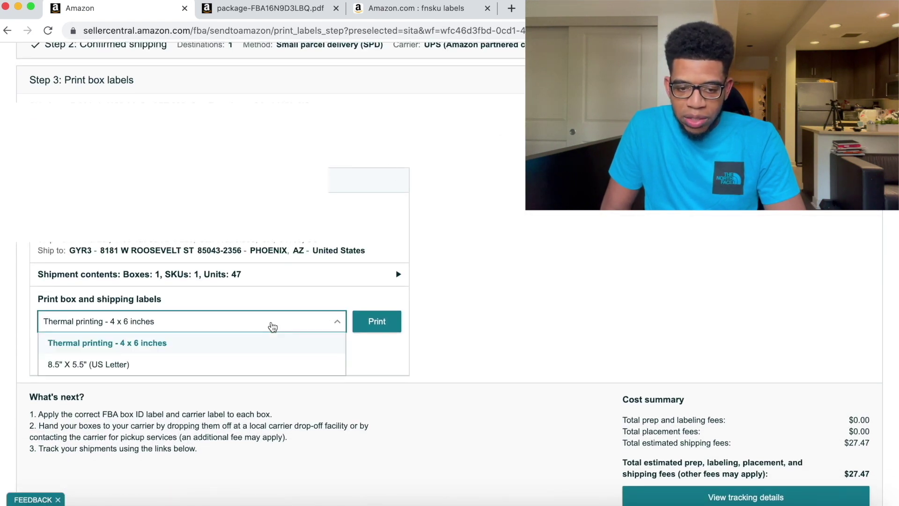
{"action": "left_click", "coordinate": [189, 368]}
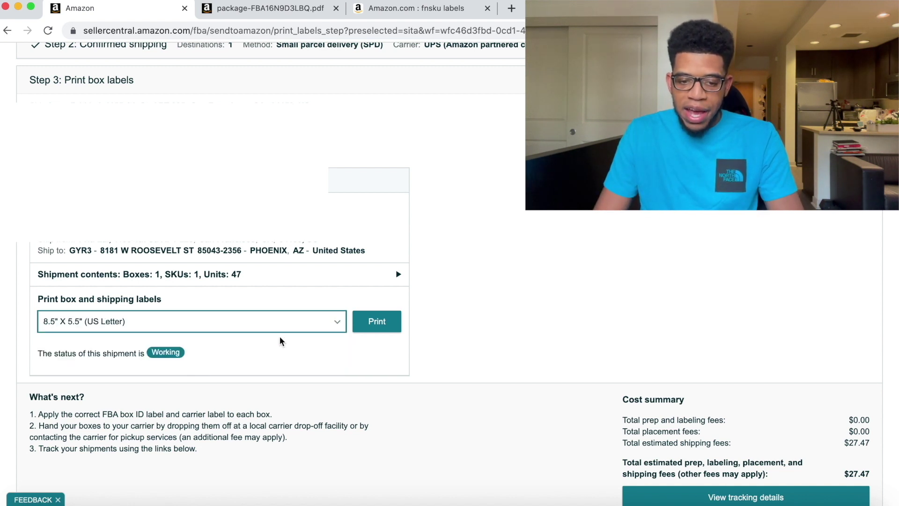
{"action": "left_click", "coordinate": [388, 322]}
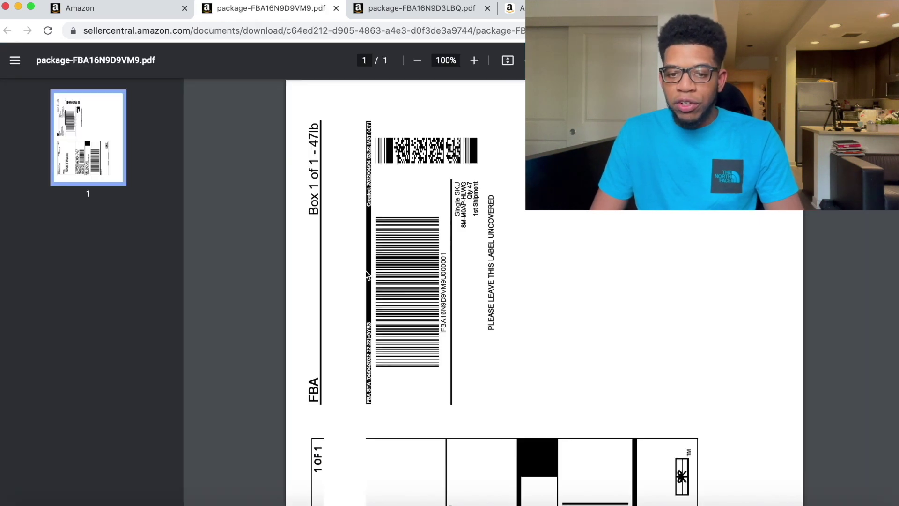
{"action": "scroll", "coordinate": [365, 271], "scroll_direction": "down", "scroll_amount": 5}
{"action": "scroll", "coordinate": [366, 275], "scroll_direction": "down", "scroll_amount": 3}
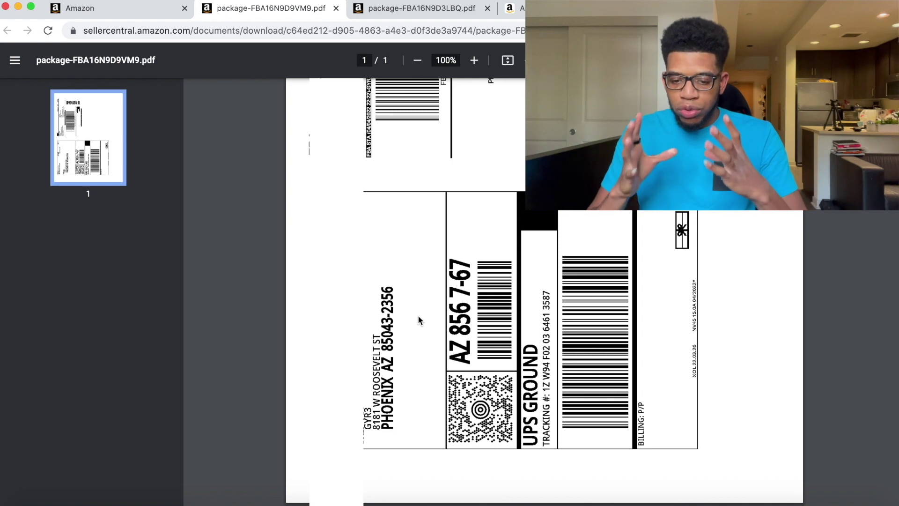
{"action": "scroll", "coordinate": [418, 319], "scroll_direction": "up", "scroll_amount": 4}
{"action": "scroll", "coordinate": [418, 320], "scroll_direction": "up", "scroll_amount": 3}
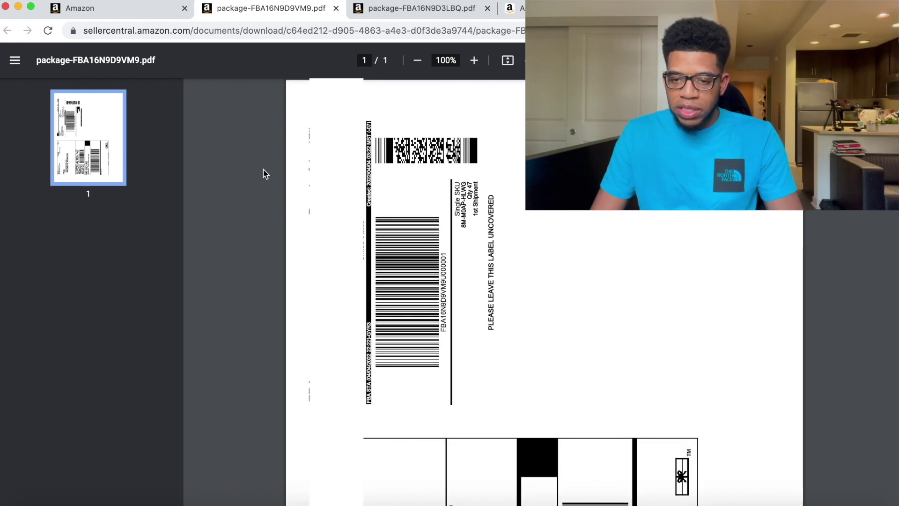